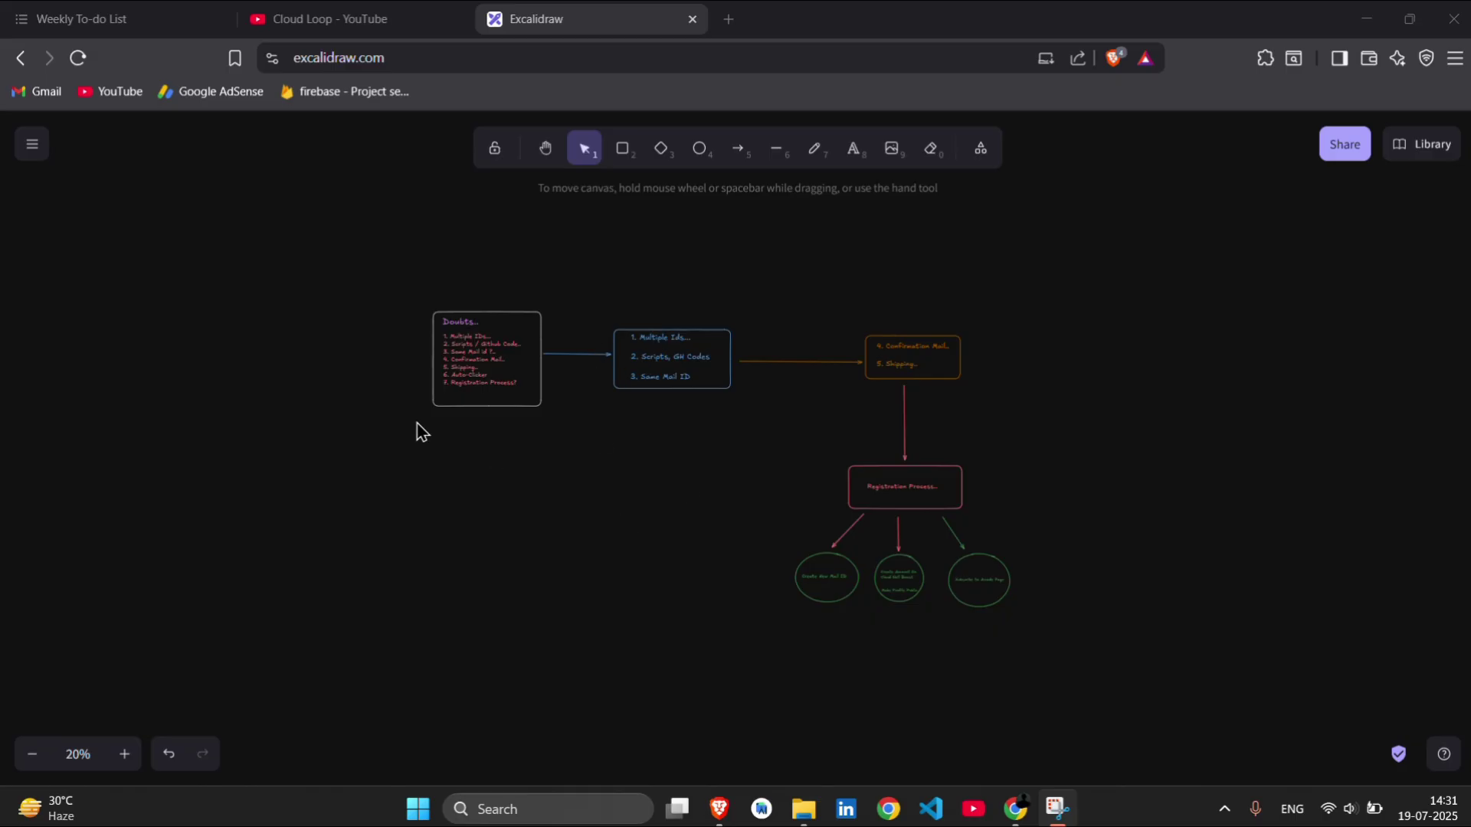
pyautogui.hscroll(-1, 416, 432)
pyautogui.scroll(-3, 416, 432)
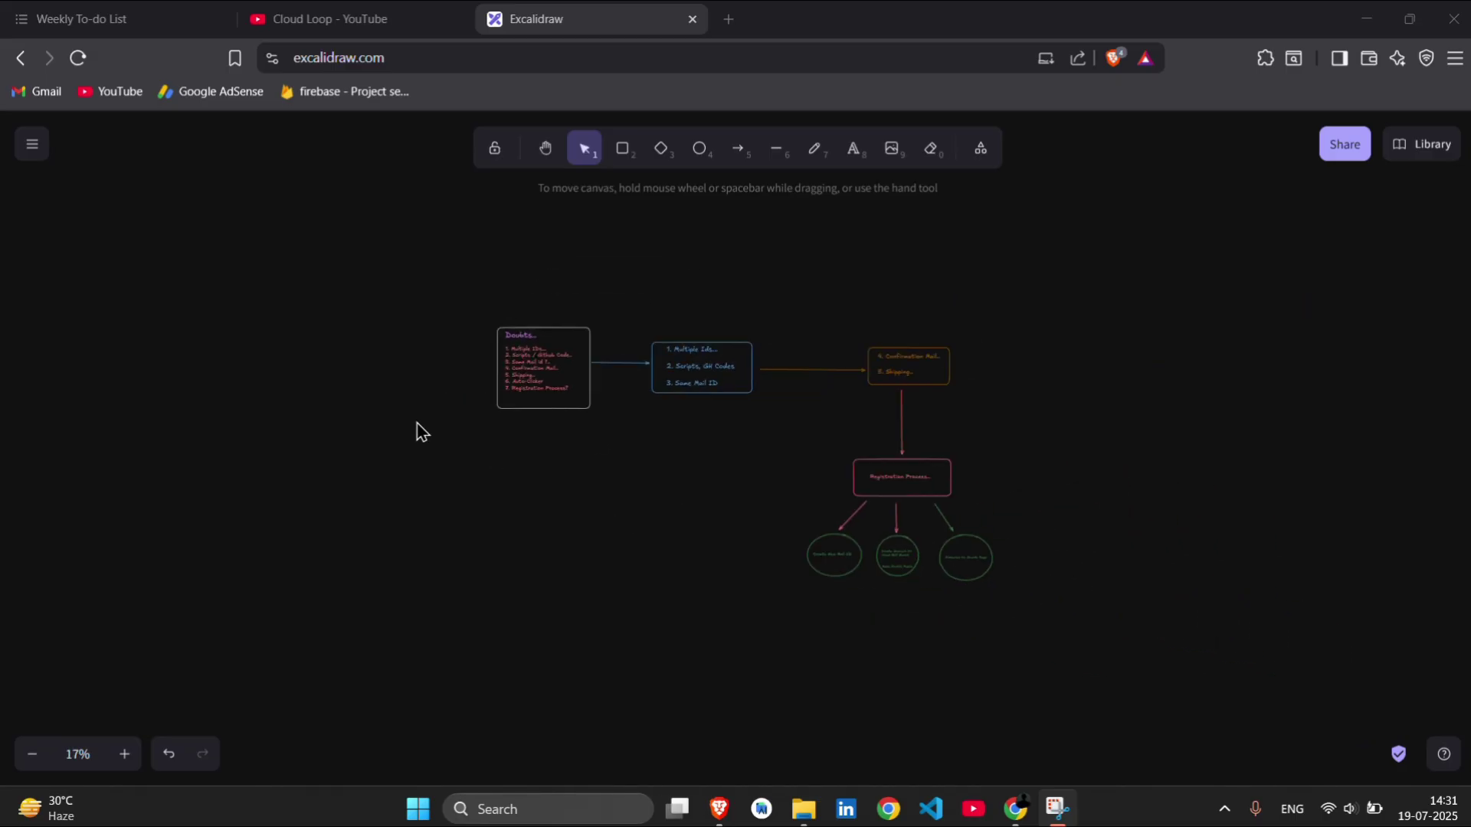
pyautogui.scroll(5, 506, 340)
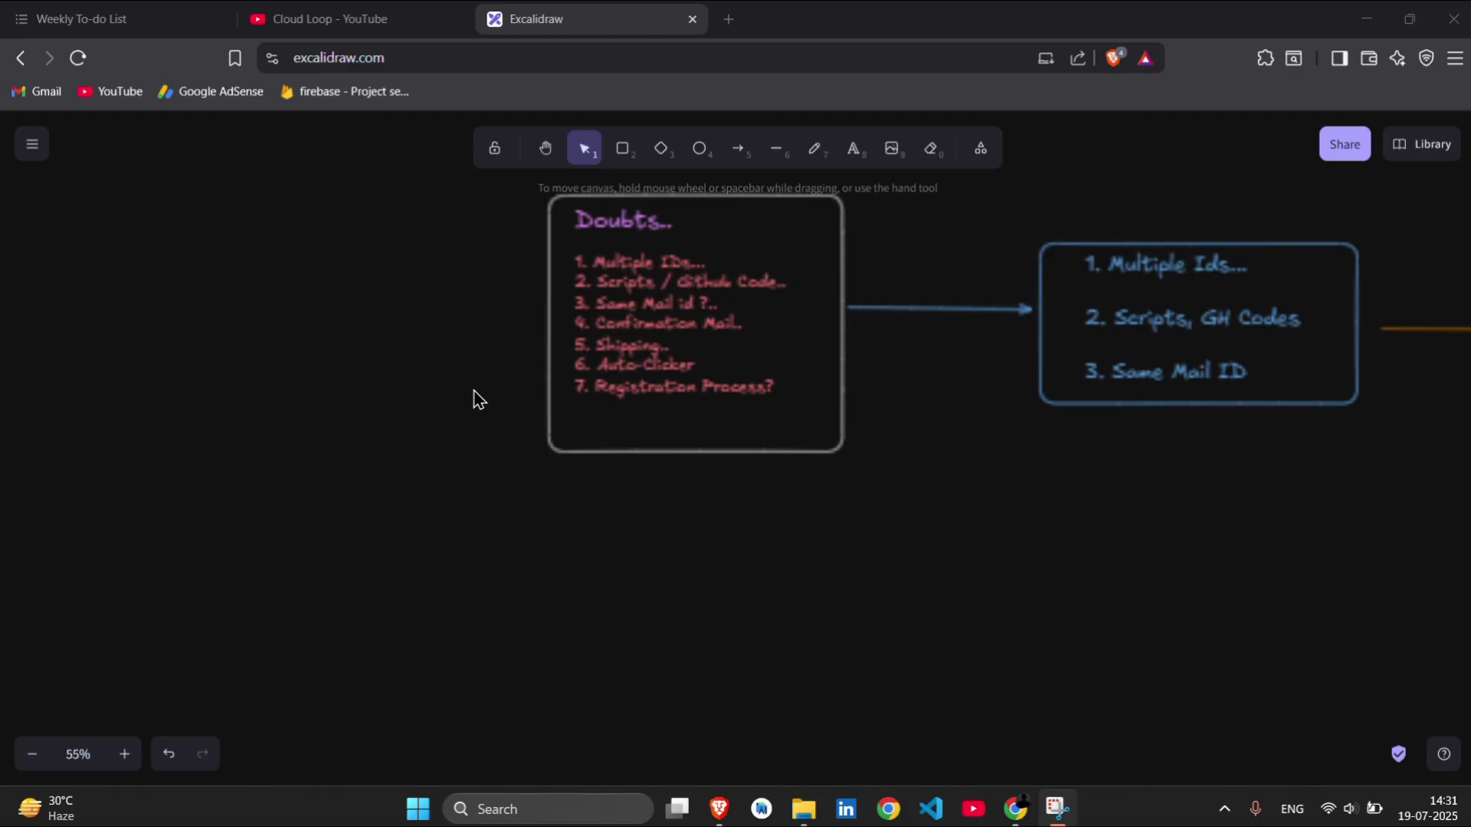
pyautogui.scroll(2, 480, 399)
pyautogui.scroll(2, 480, 399)
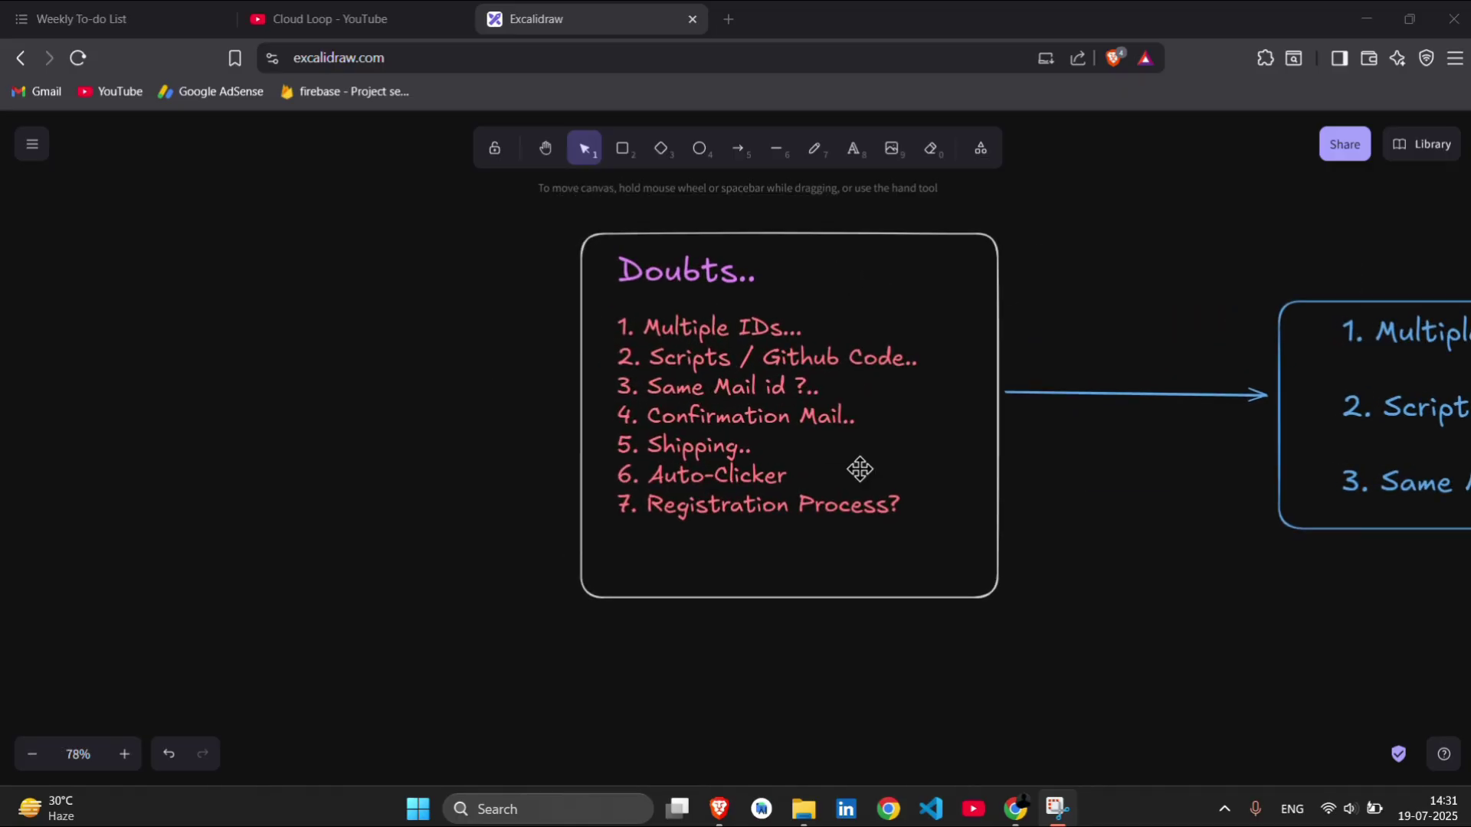
pyautogui.scroll(2, 768, 487)
pyautogui.scroll(1, 768, 487)
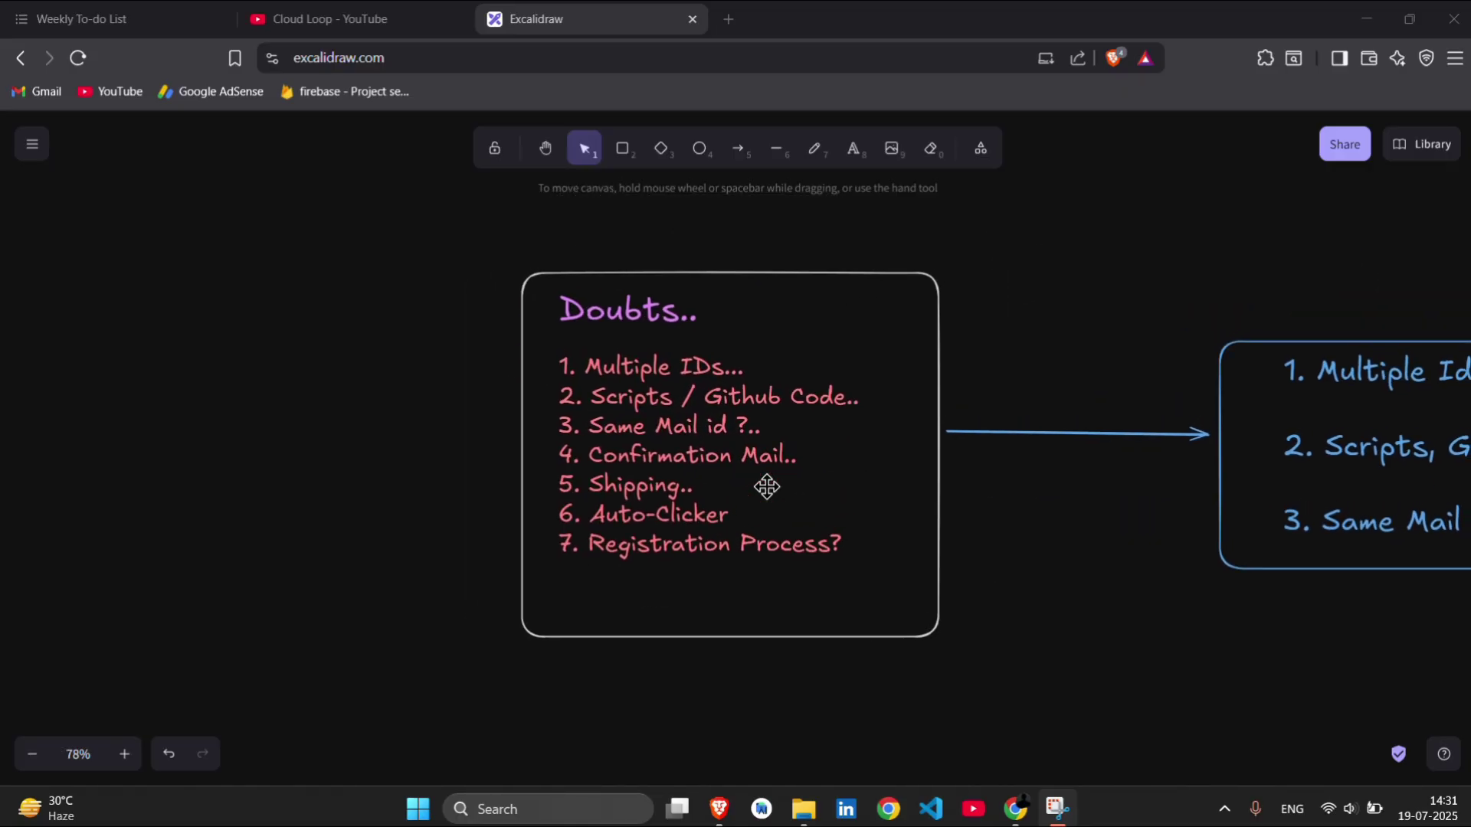
pyautogui.hscroll(3, 768, 488)
pyautogui.hscroll(4, 769, 487)
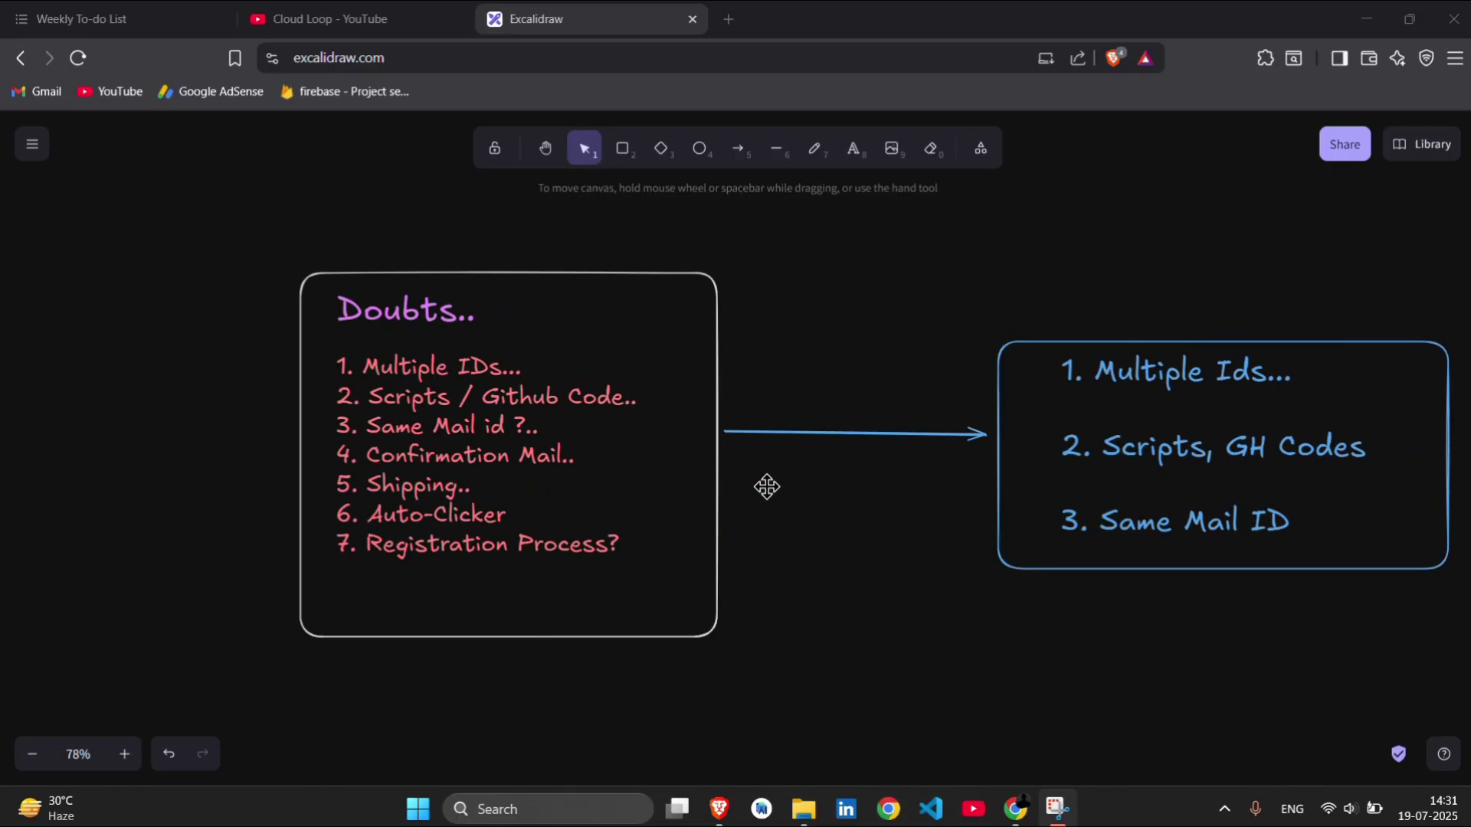
pyautogui.hscroll(-3, 768, 487)
pyautogui.scroll(2, 409, 435)
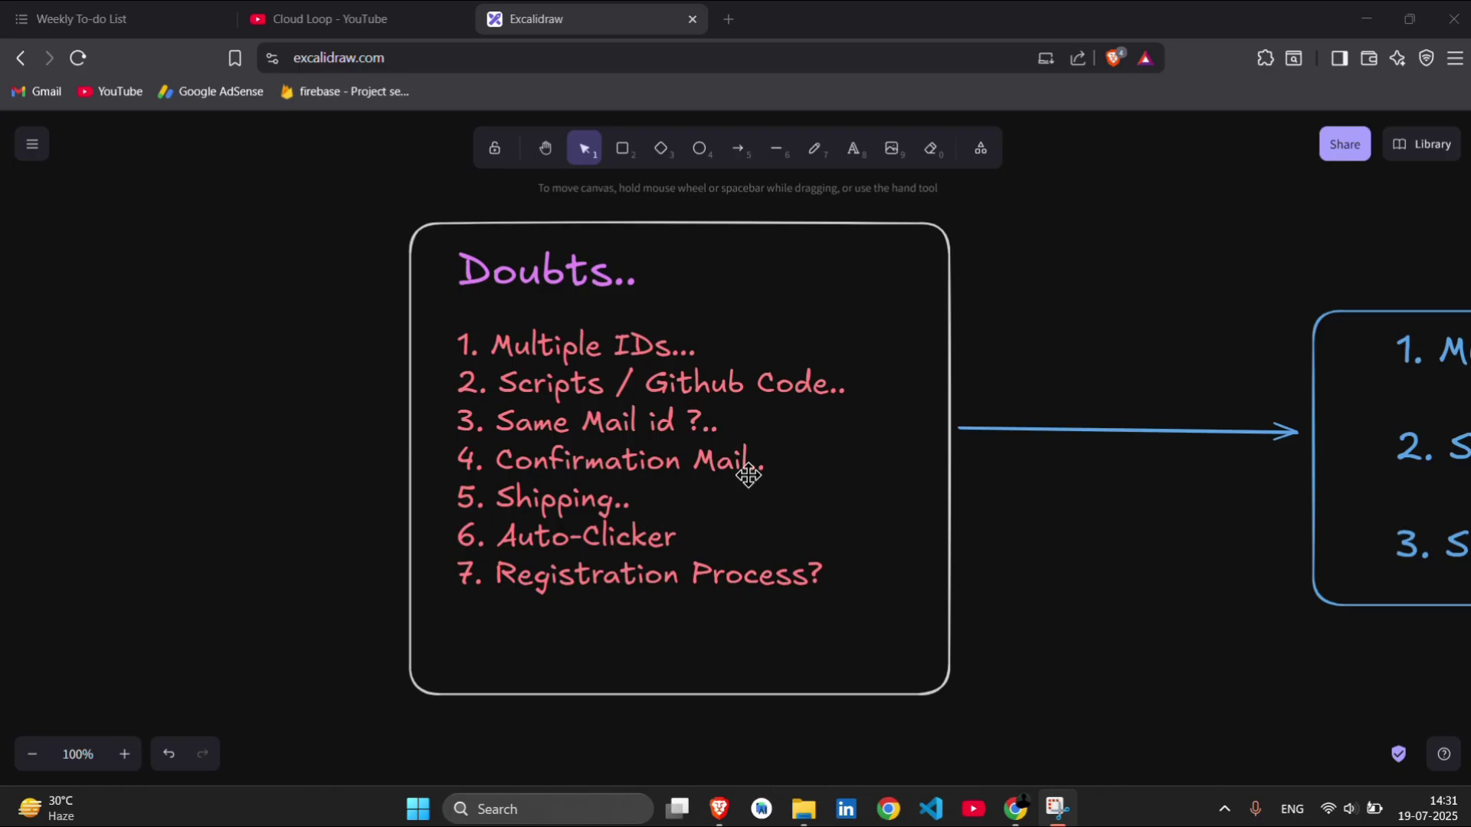
pyautogui.hscroll(2, 748, 475)
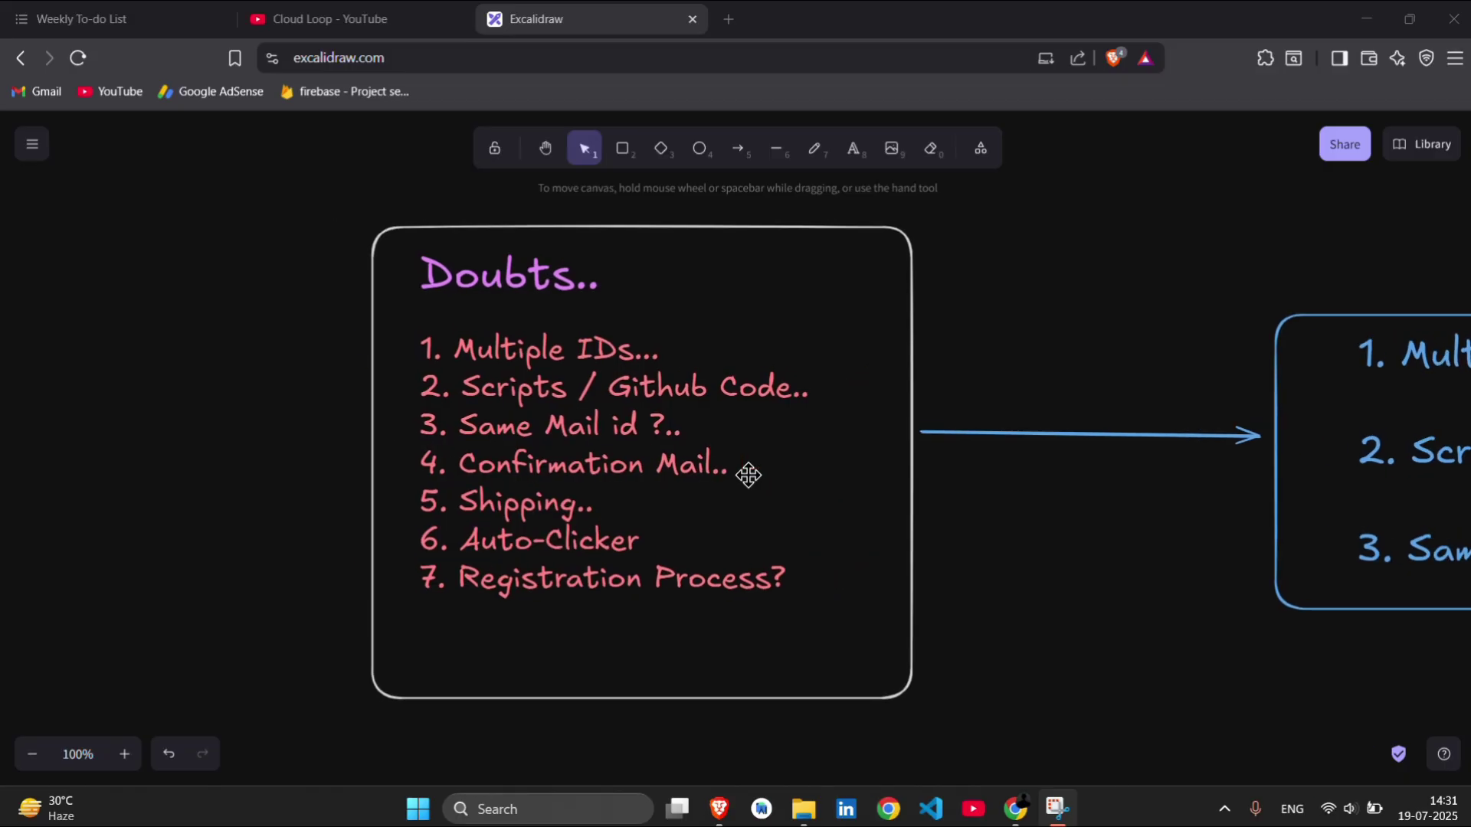
pyautogui.scroll(-1, 749, 474)
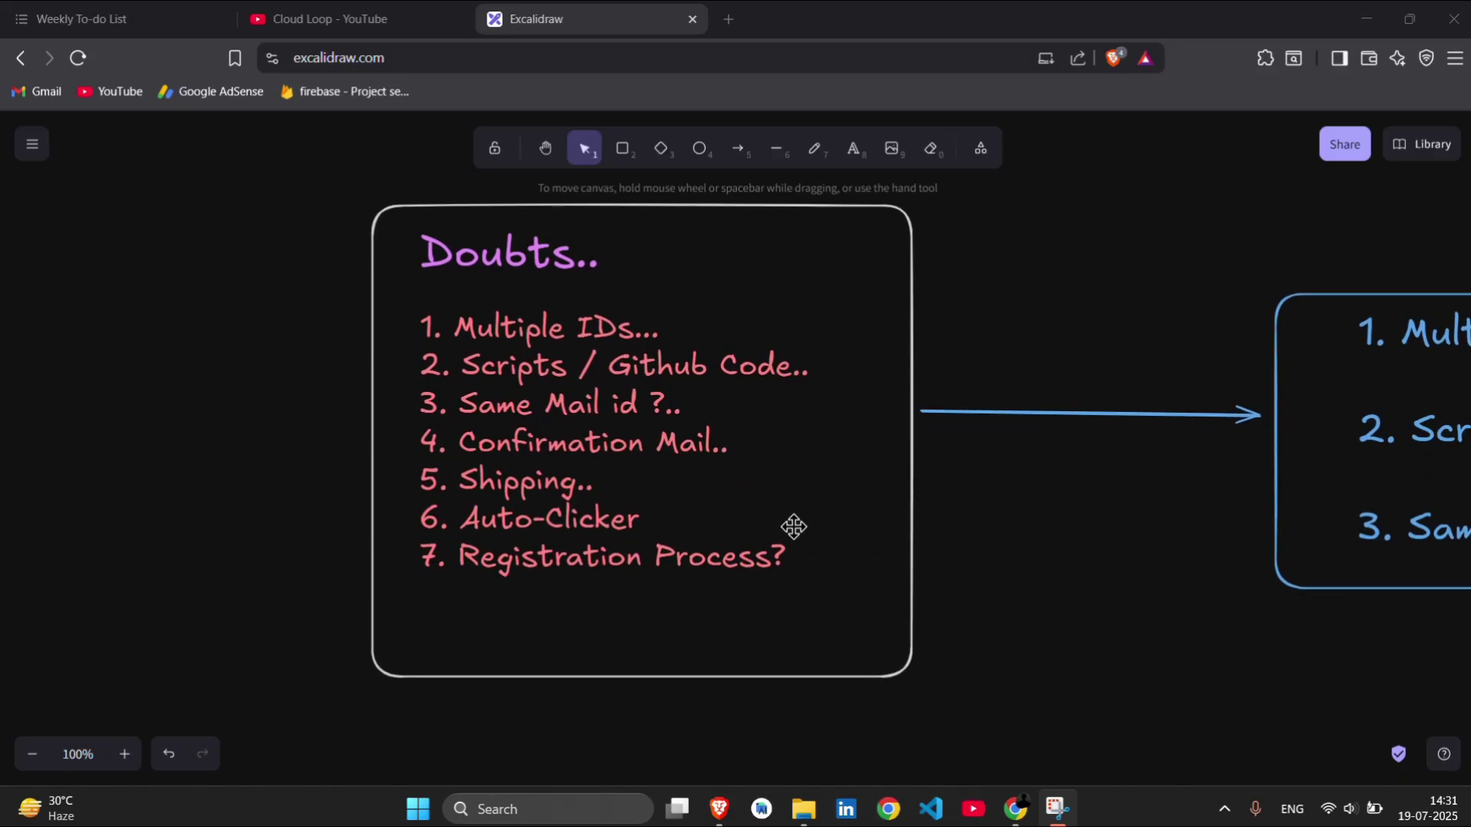
pyautogui.scroll(1, 757, 549)
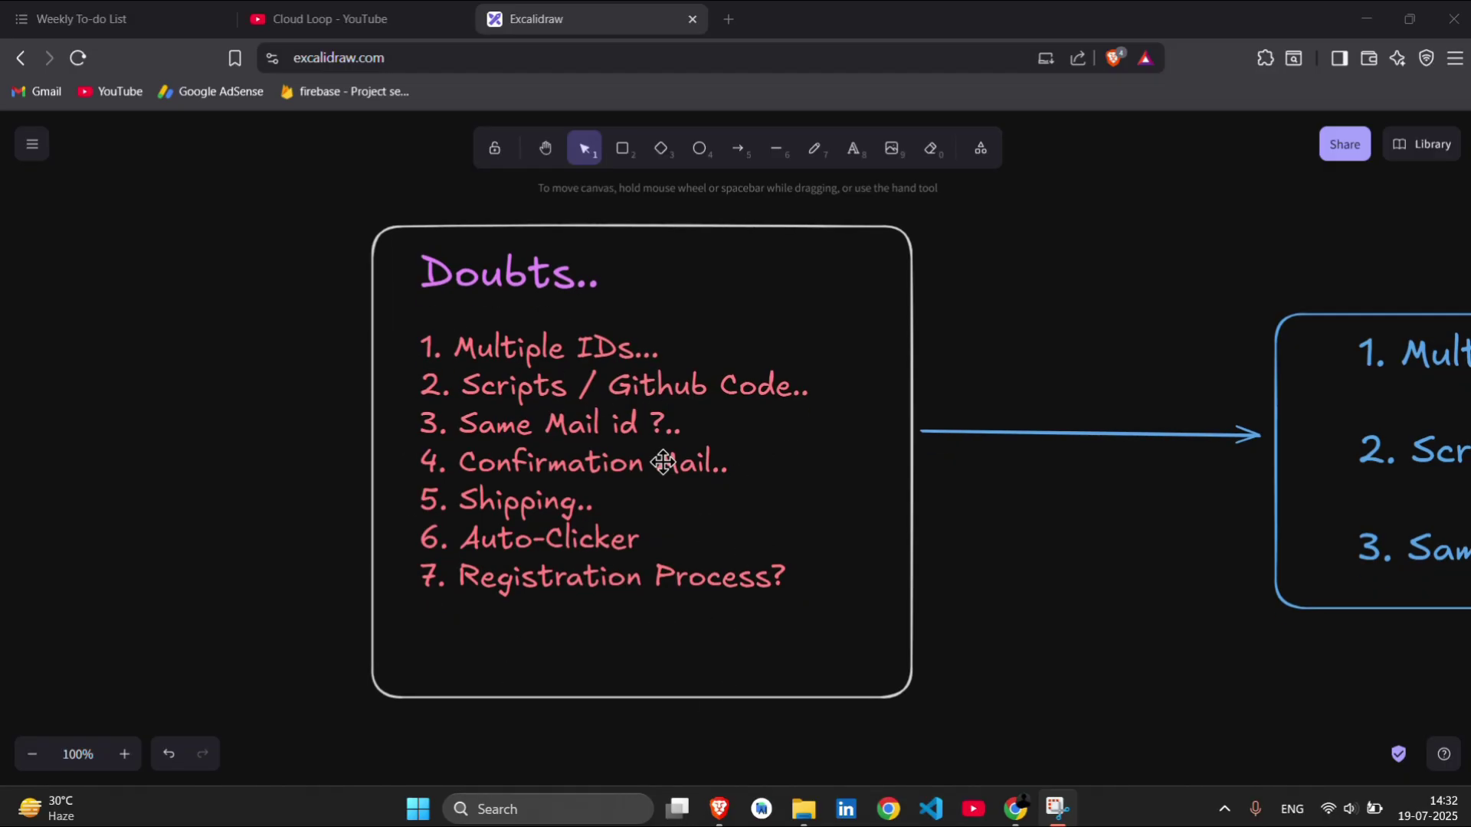
pyautogui.hotkey('ctrl', 'shift', 'Tab')
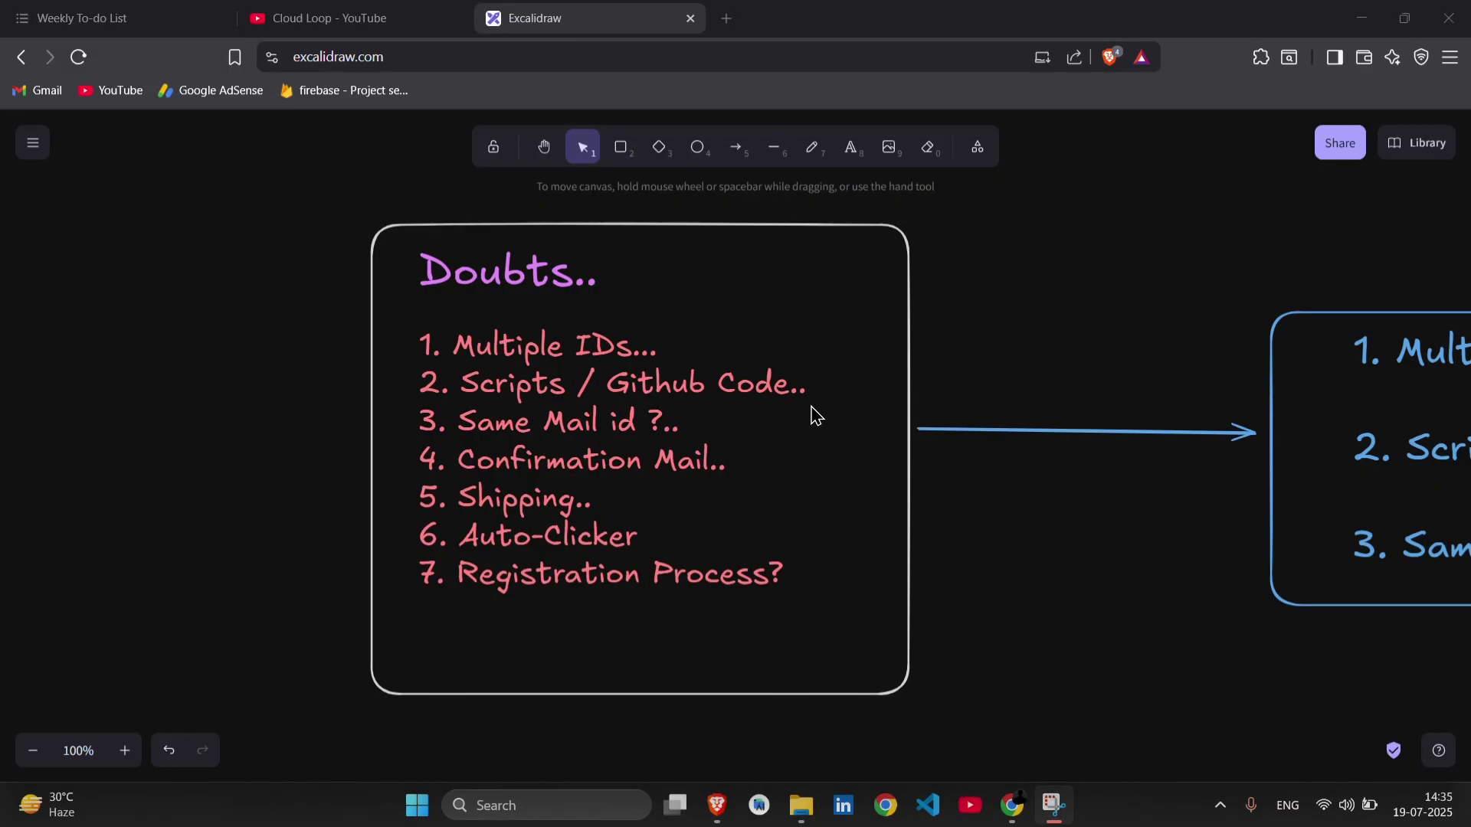
# Nudge the Doubts box slightly left while centring the Multiple Ids, Scripts, GH Codes box.
pyautogui.moveTo(759, 391); pyautogui.dragTo(755, 390)
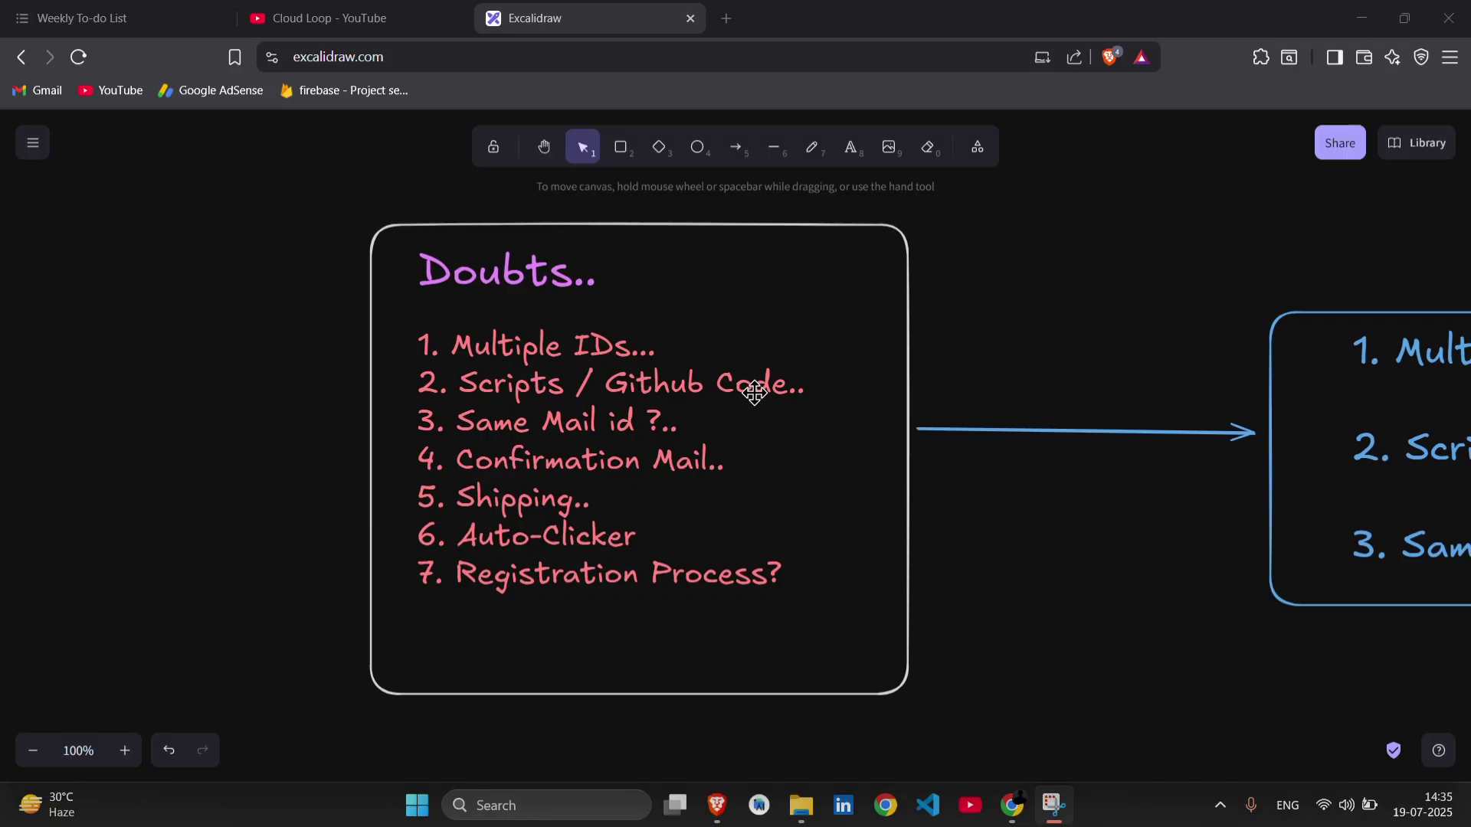
pyautogui.hscroll(10, 754, 392)
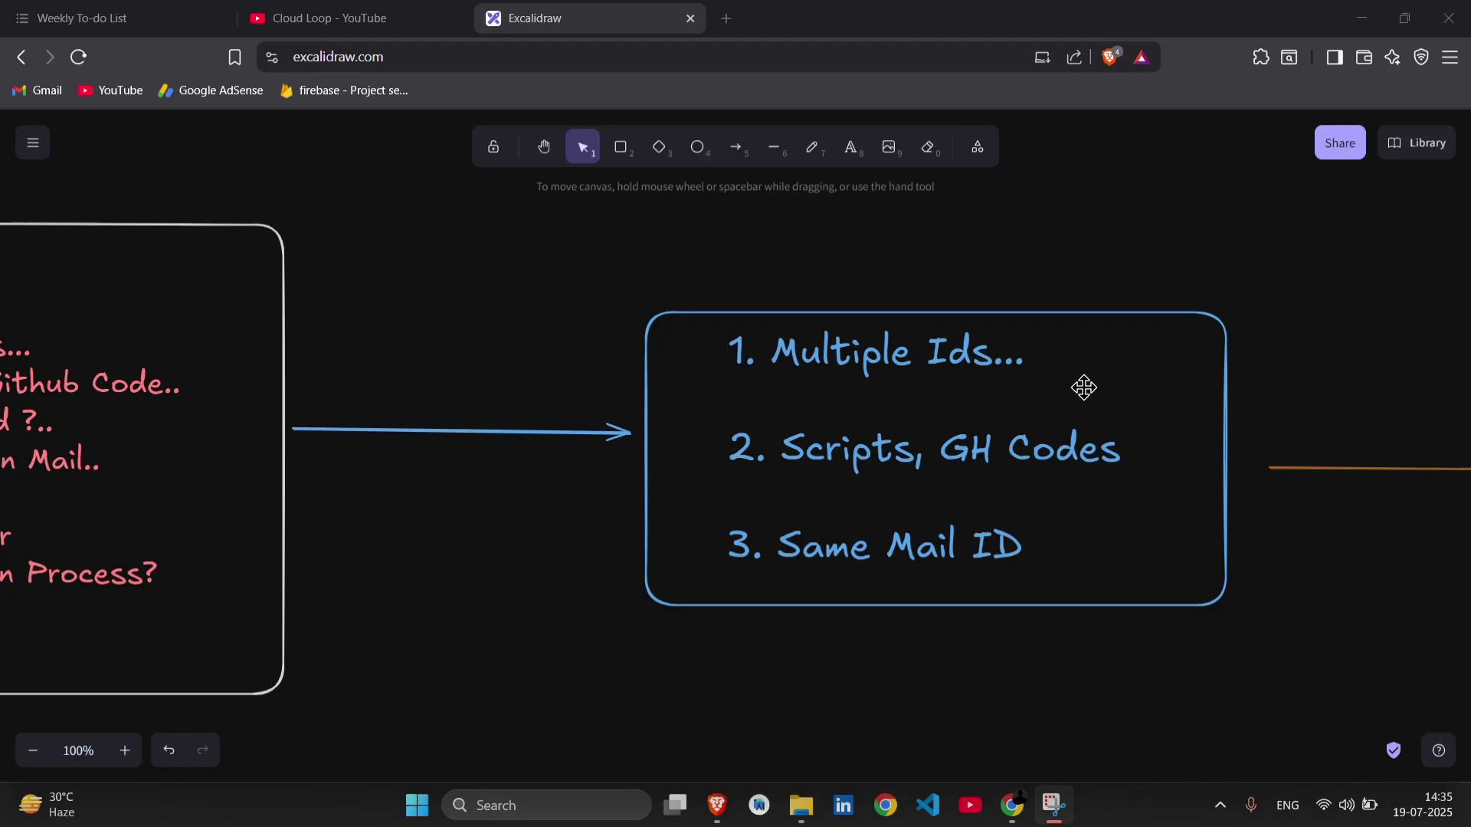
pyautogui.scroll(2, 1083, 387)
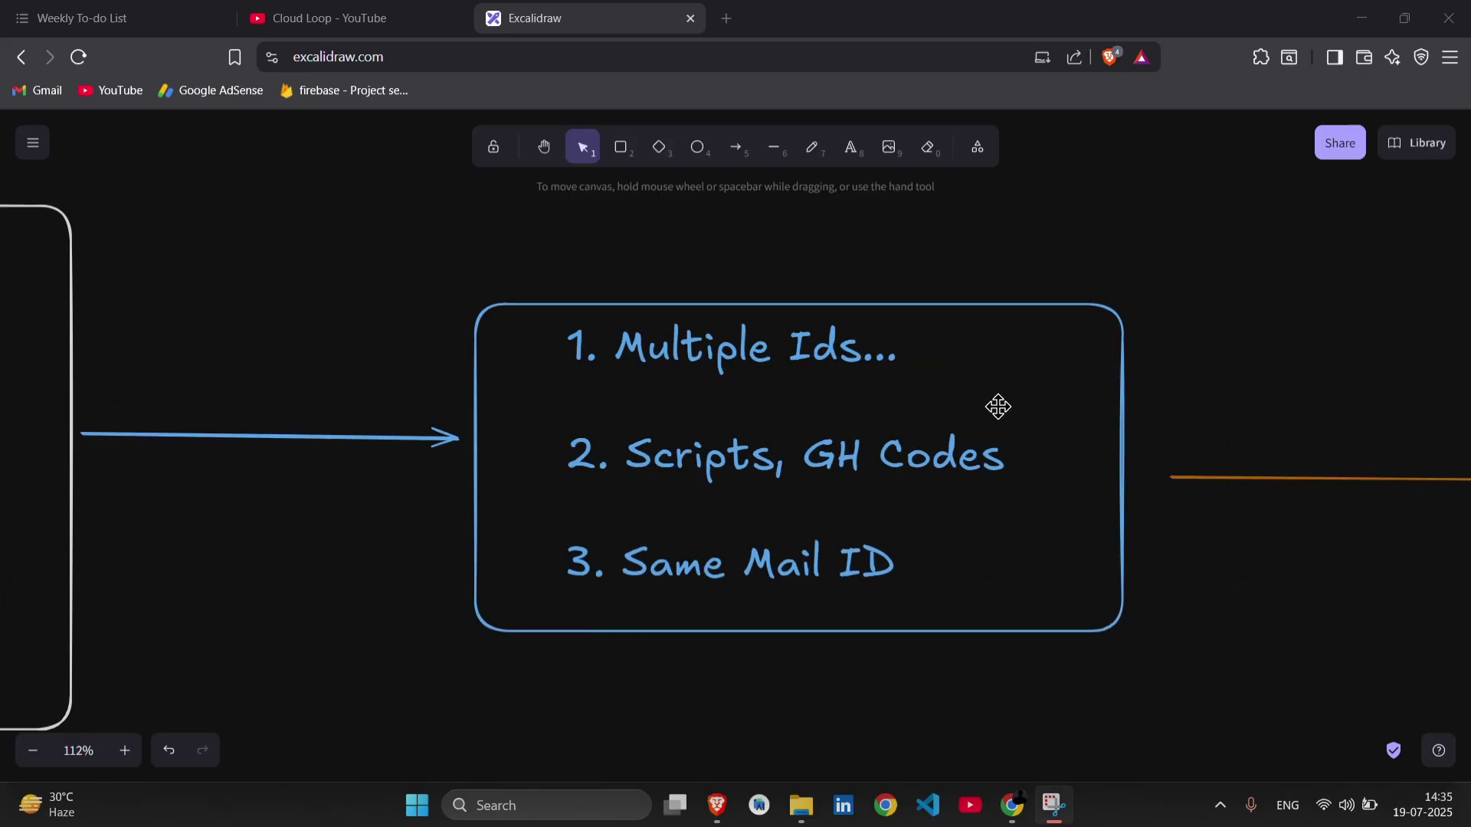
pyautogui.hscroll(-2, 998, 407)
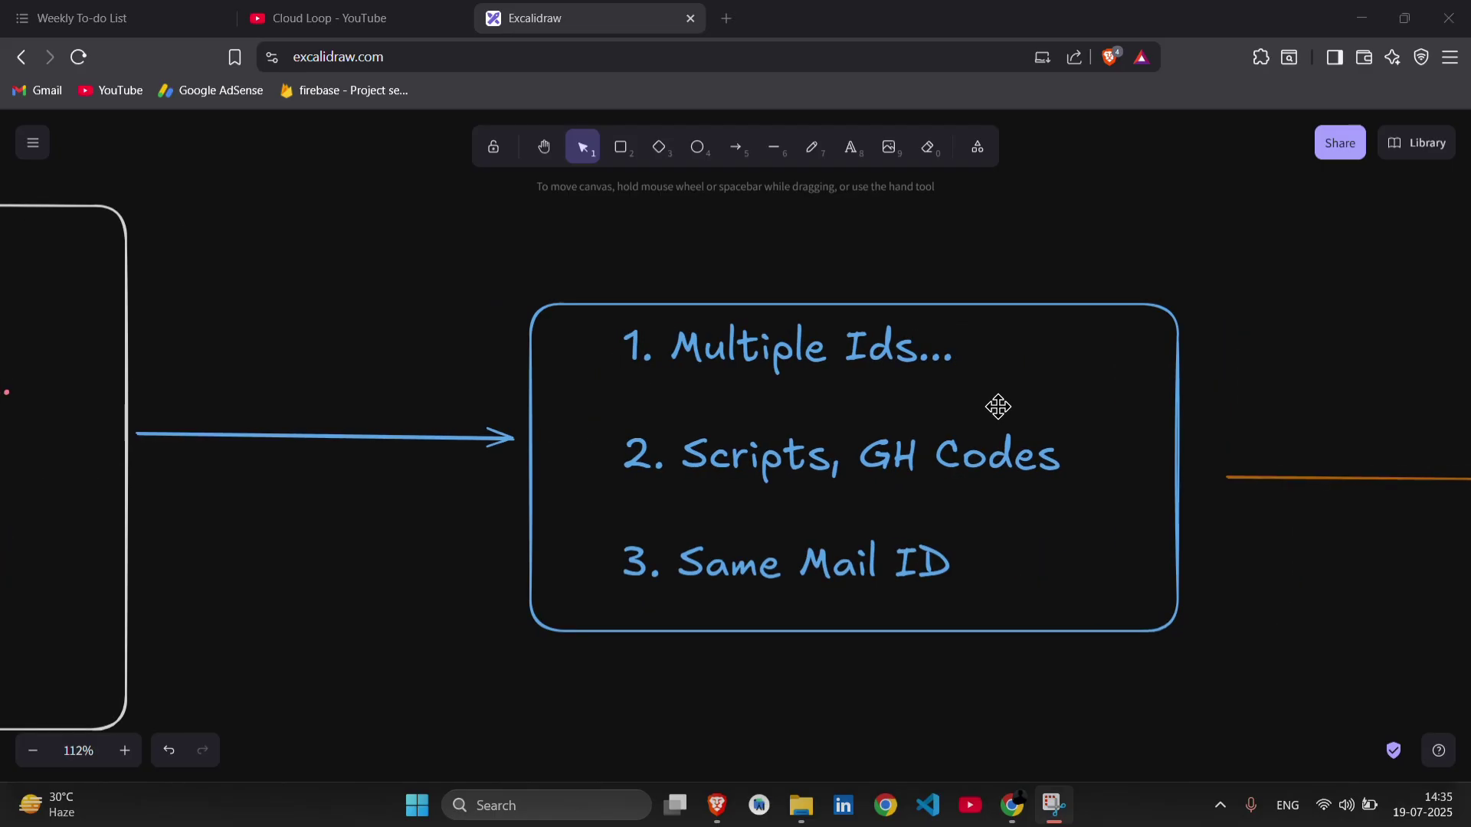
pyautogui.scroll(2, 997, 407)
pyautogui.hscroll(-1, 997, 407)
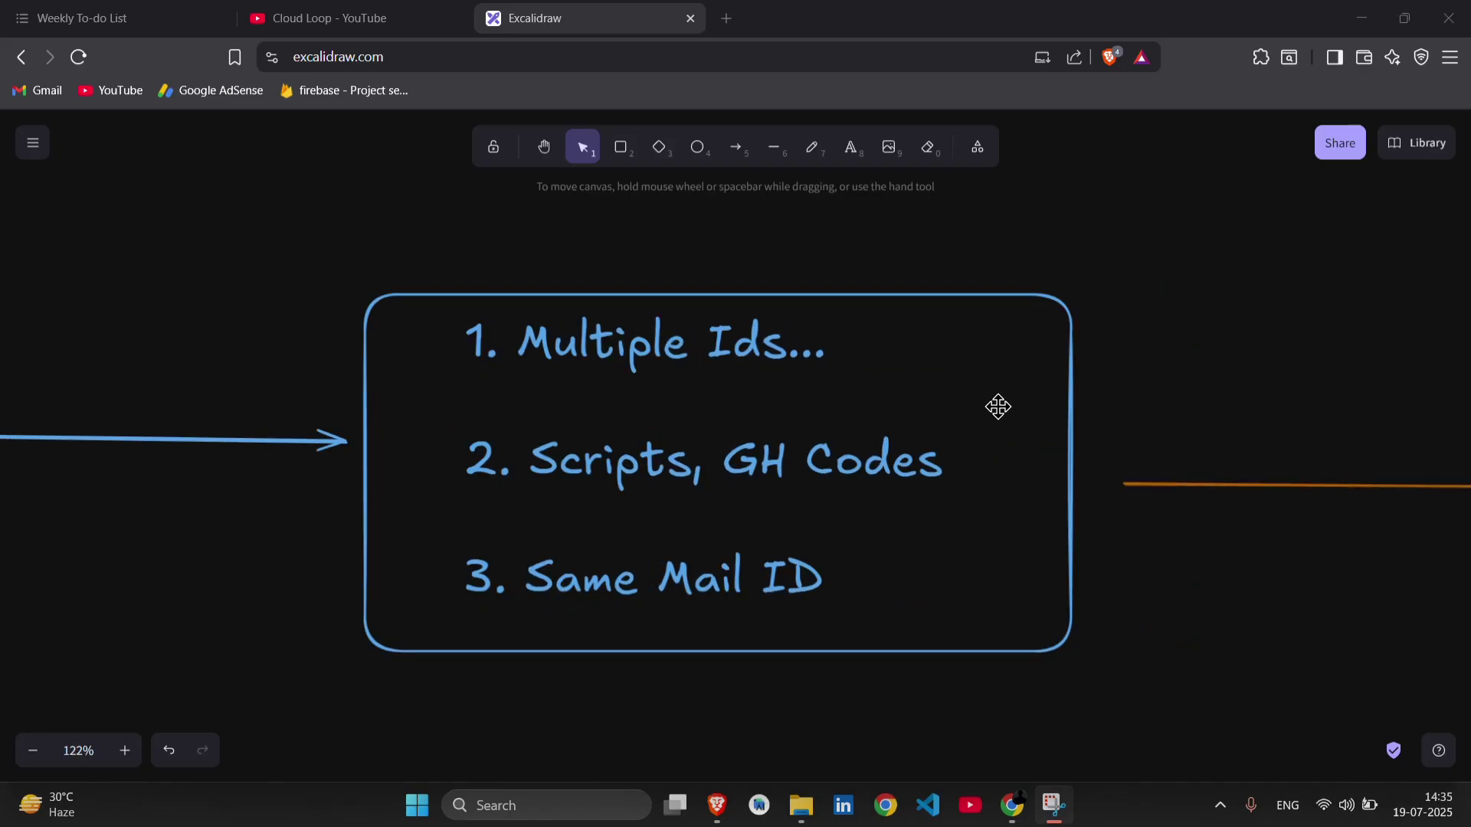
pyautogui.scroll(-1, 997, 407)
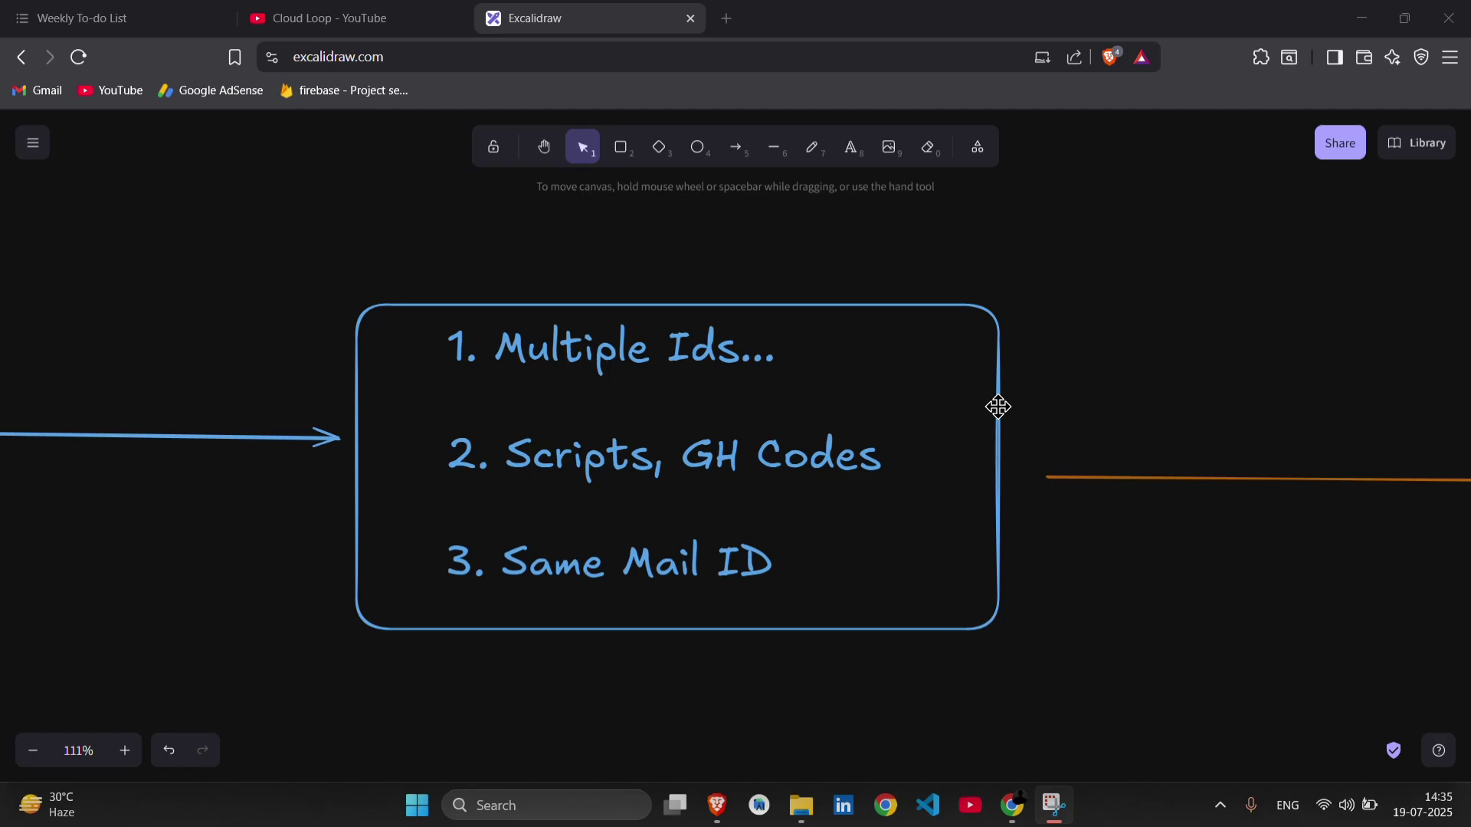
pyautogui.hscroll(-1, 997, 406)
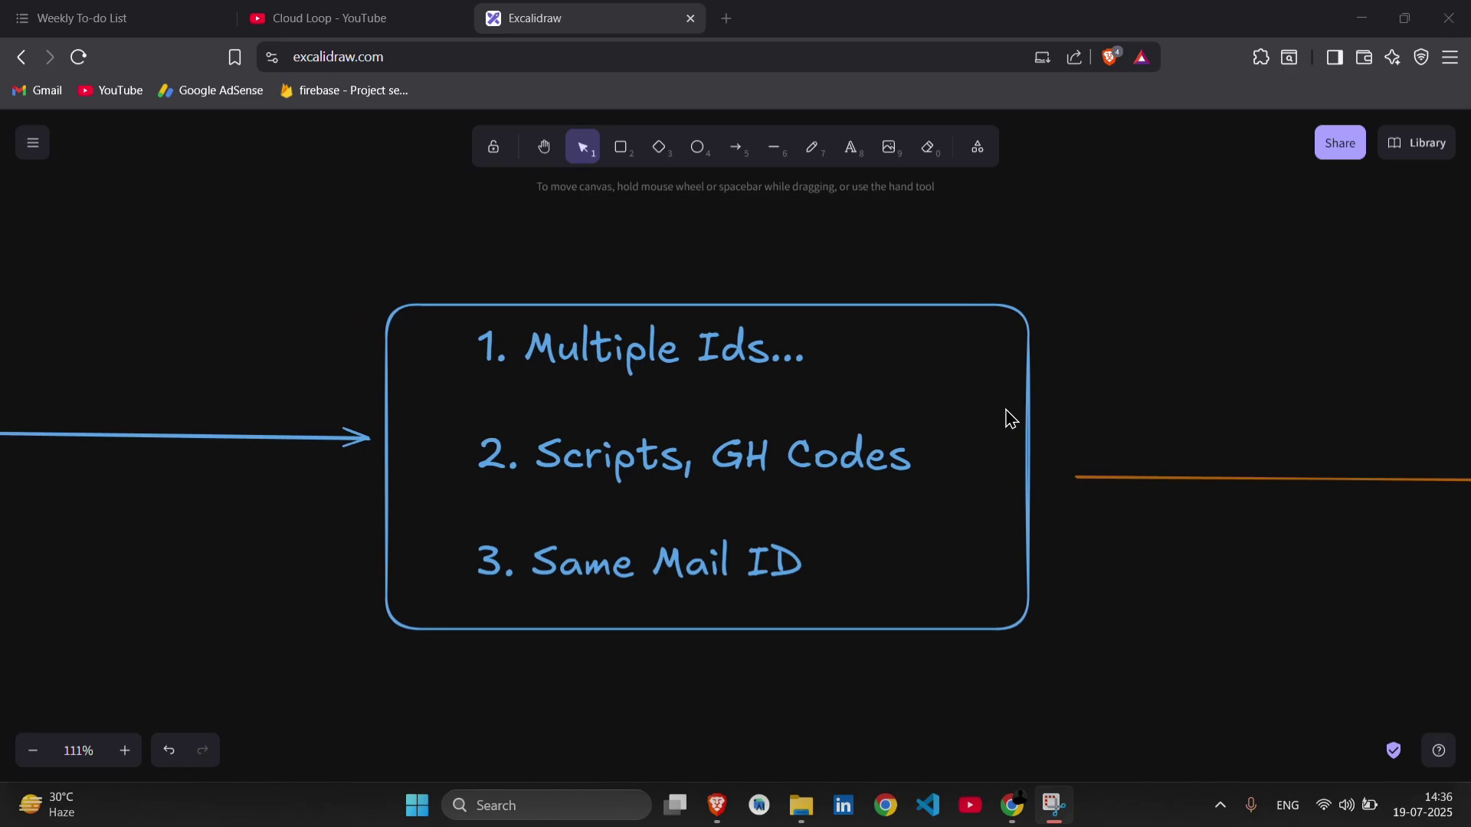
pyautogui.scroll(-2, 1150, 448)
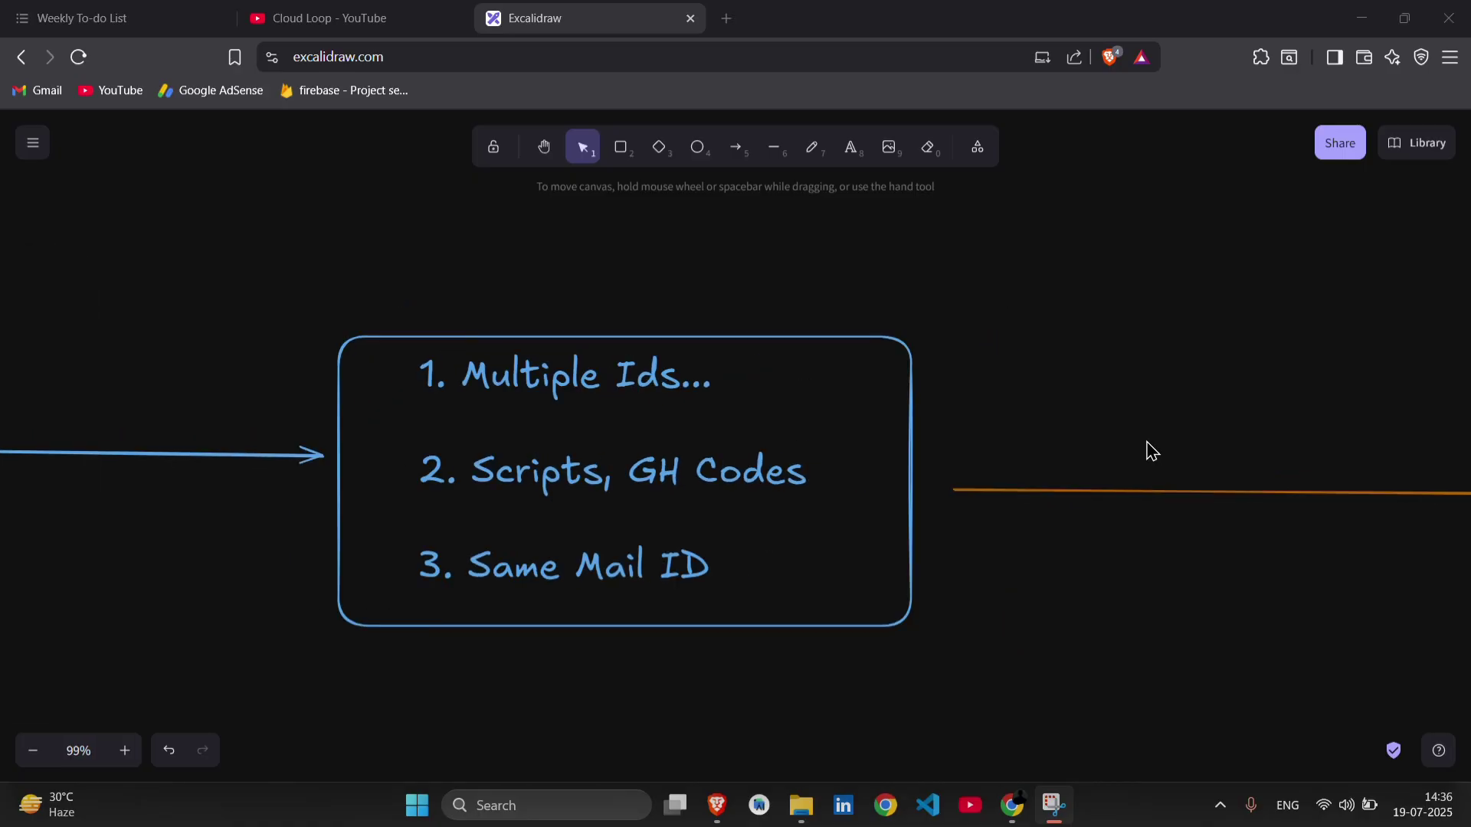
pyautogui.scroll(1, 961, 458)
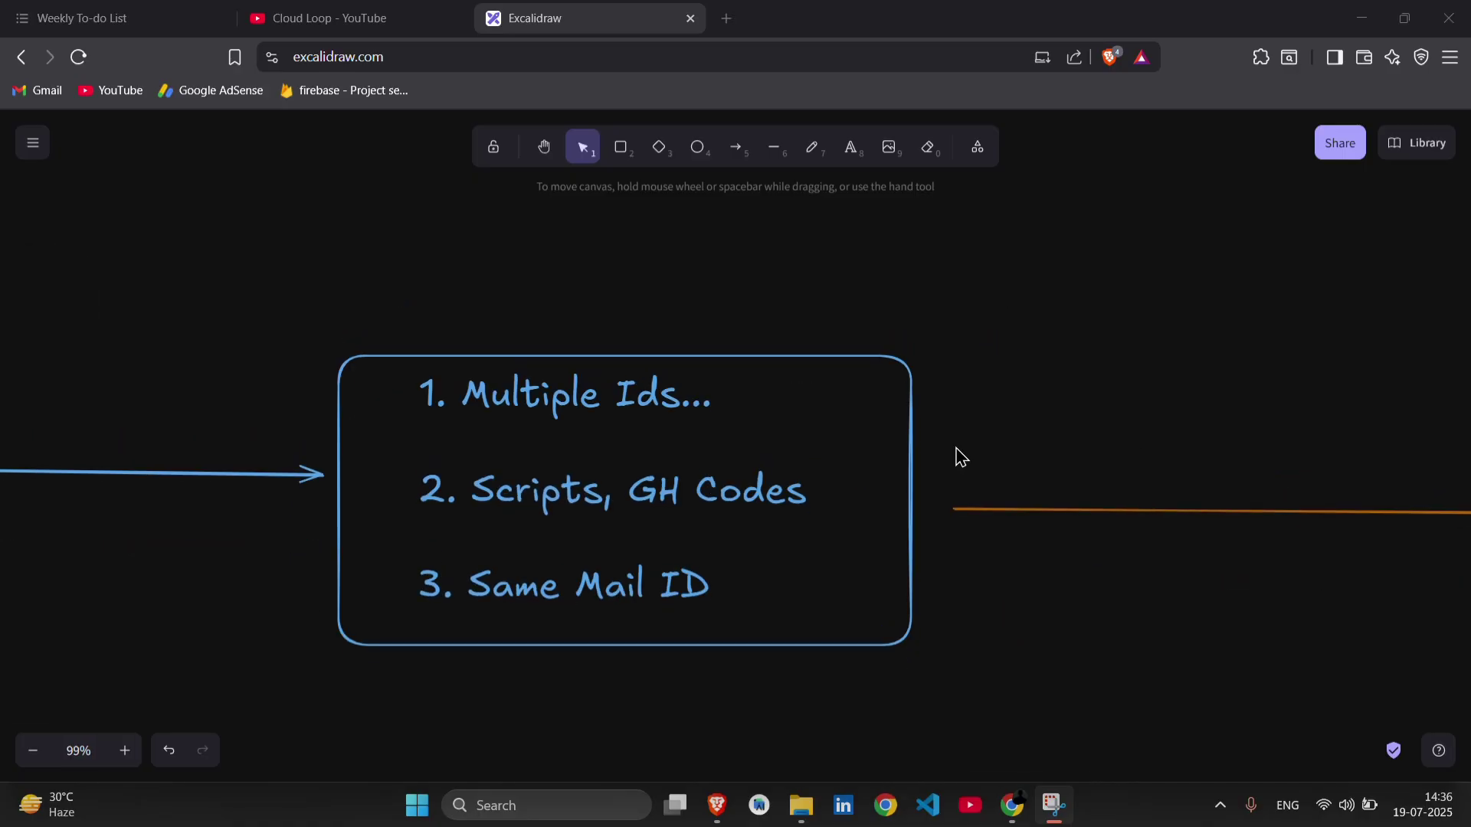
pyautogui.hscroll(-1, 818, 484)
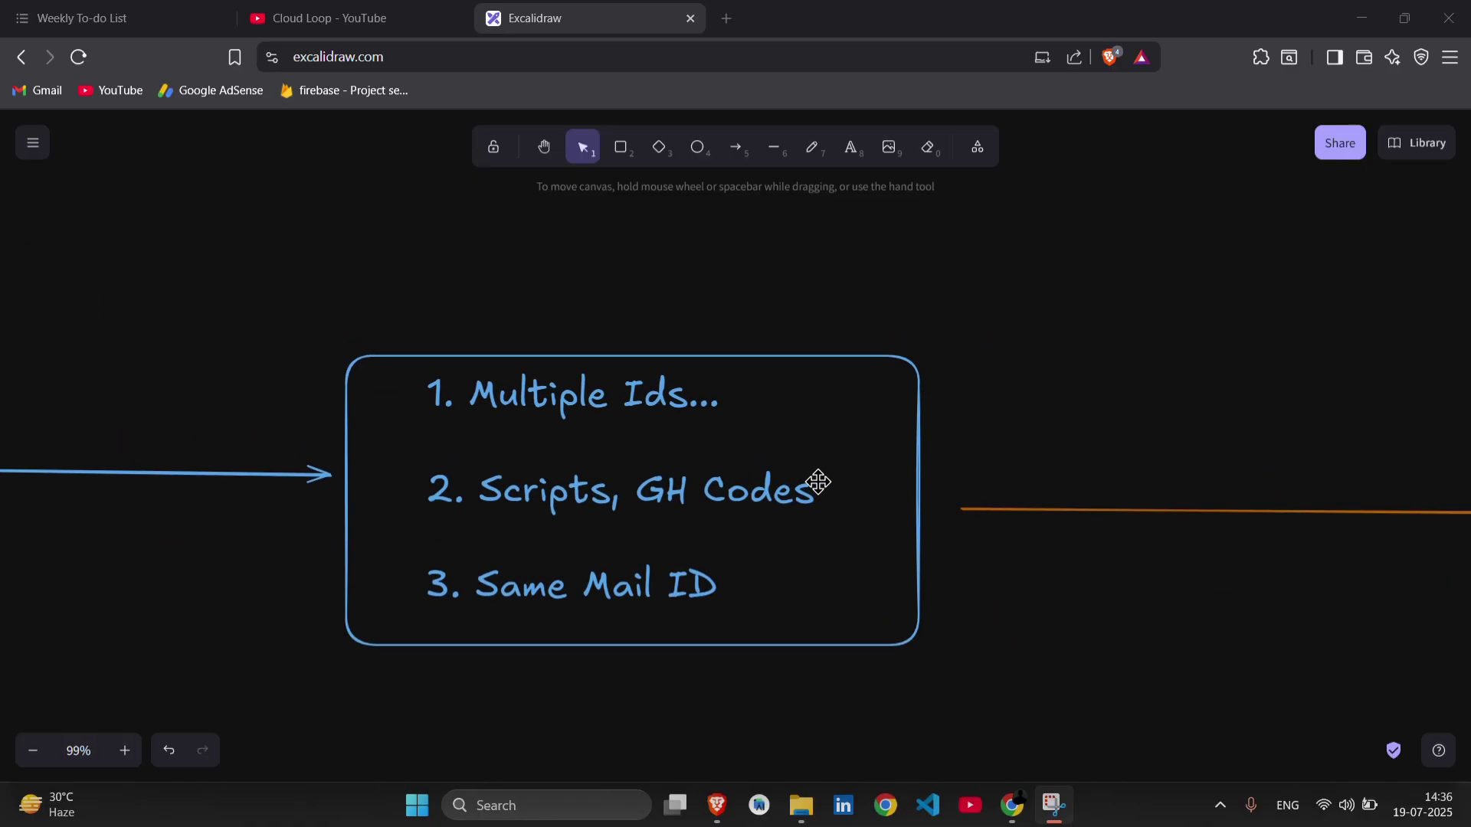
pyautogui.hscroll(-1, 936, 448)
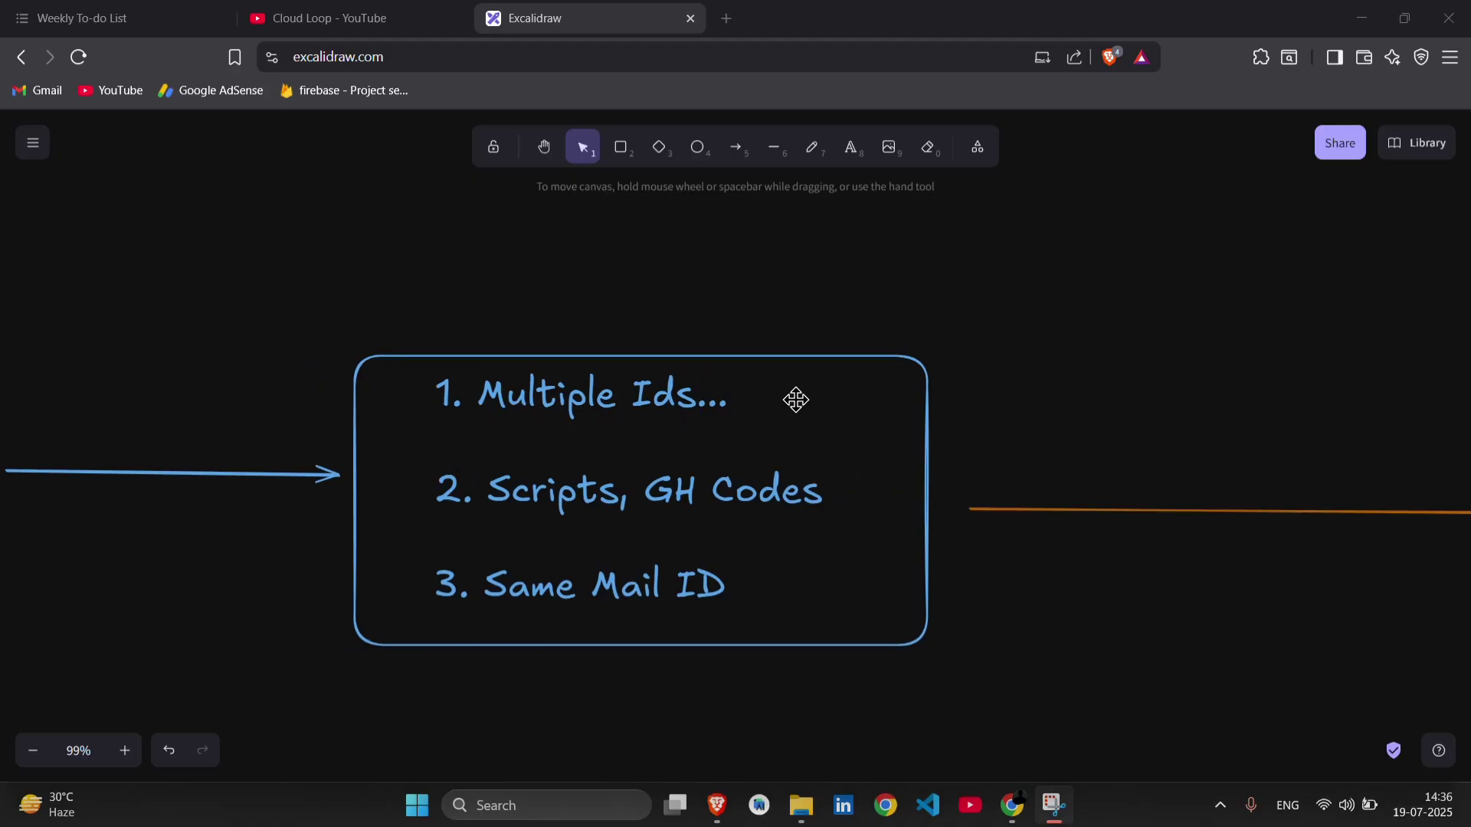
pyautogui.scroll(-2, 788, 410)
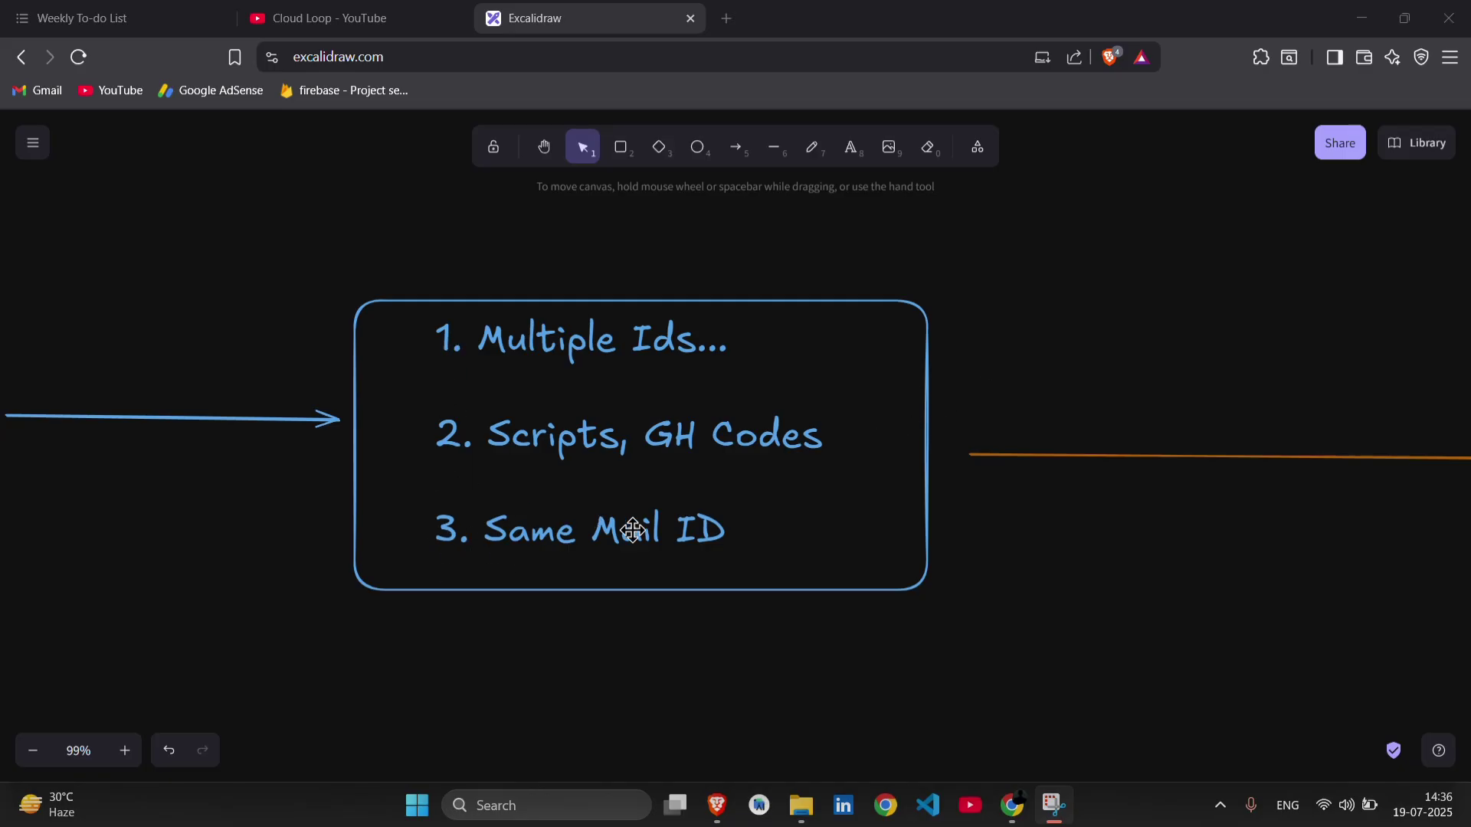
pyautogui.scroll(2, 497, 609)
pyautogui.scroll(3, 497, 609)
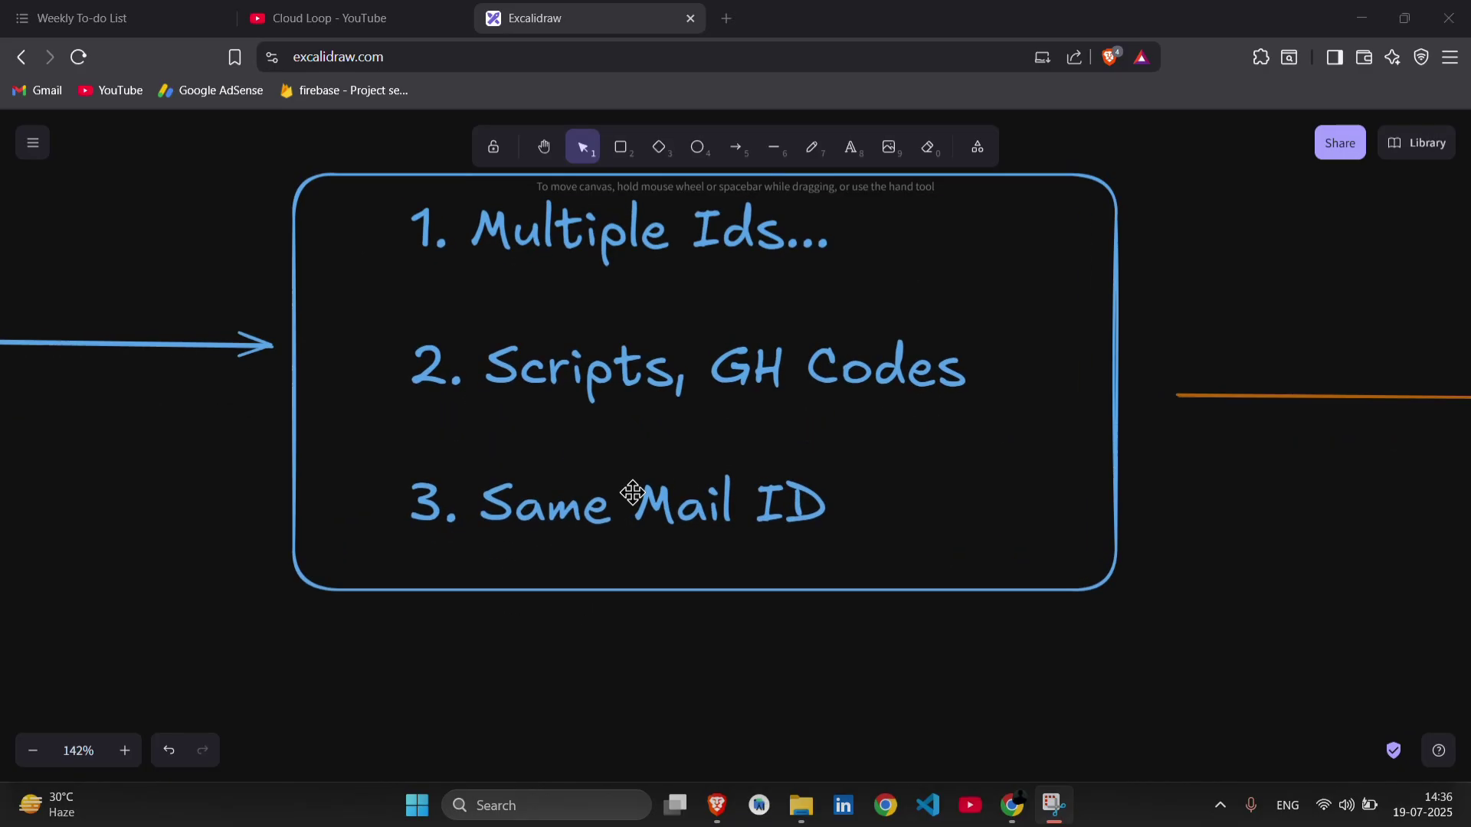
pyautogui.scroll(2, 634, 492)
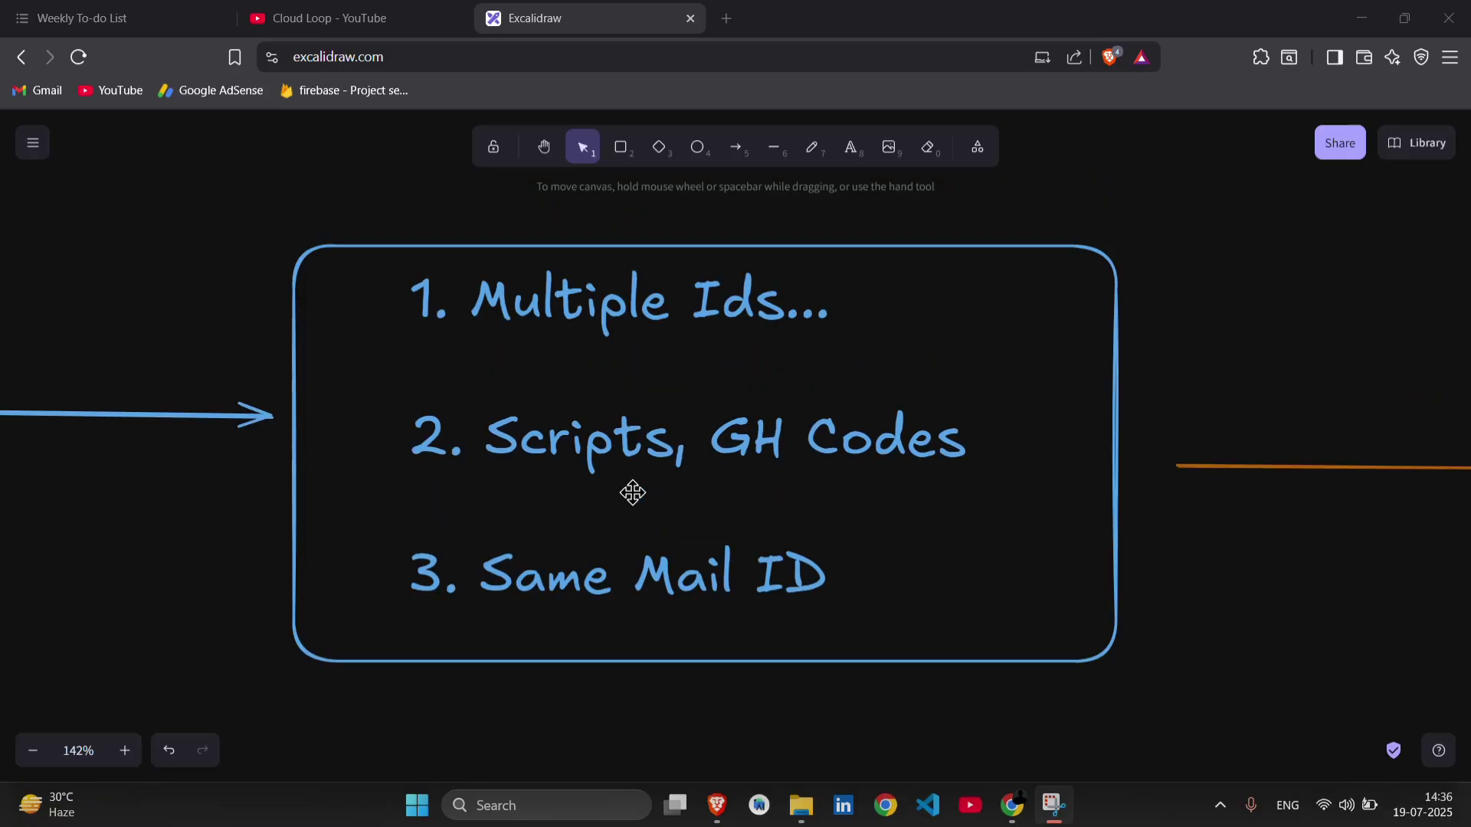
pyautogui.scroll(-1, 634, 491)
pyautogui.scroll(-3, 633, 492)
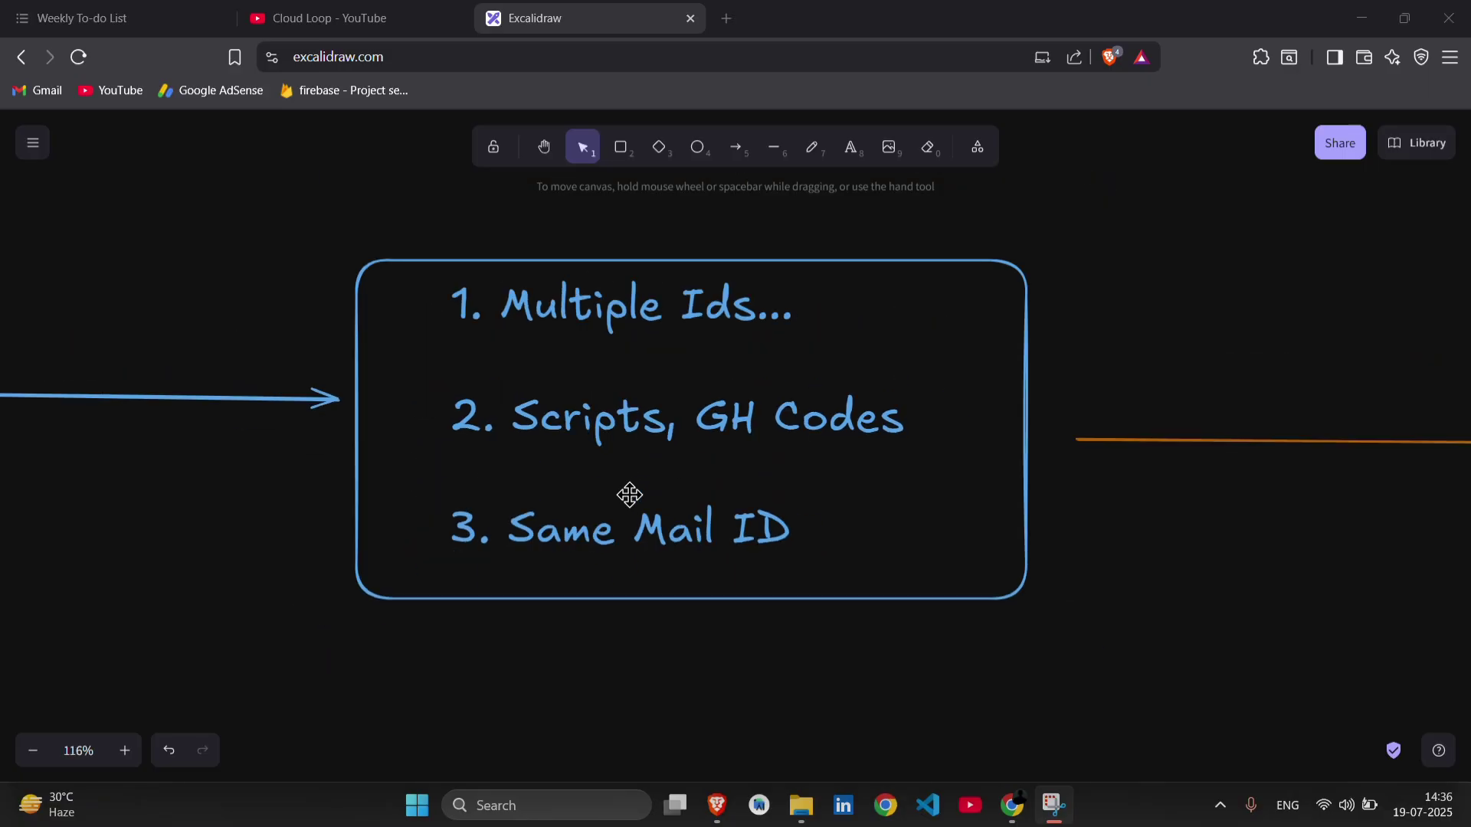
pyautogui.scroll(1, 630, 494)
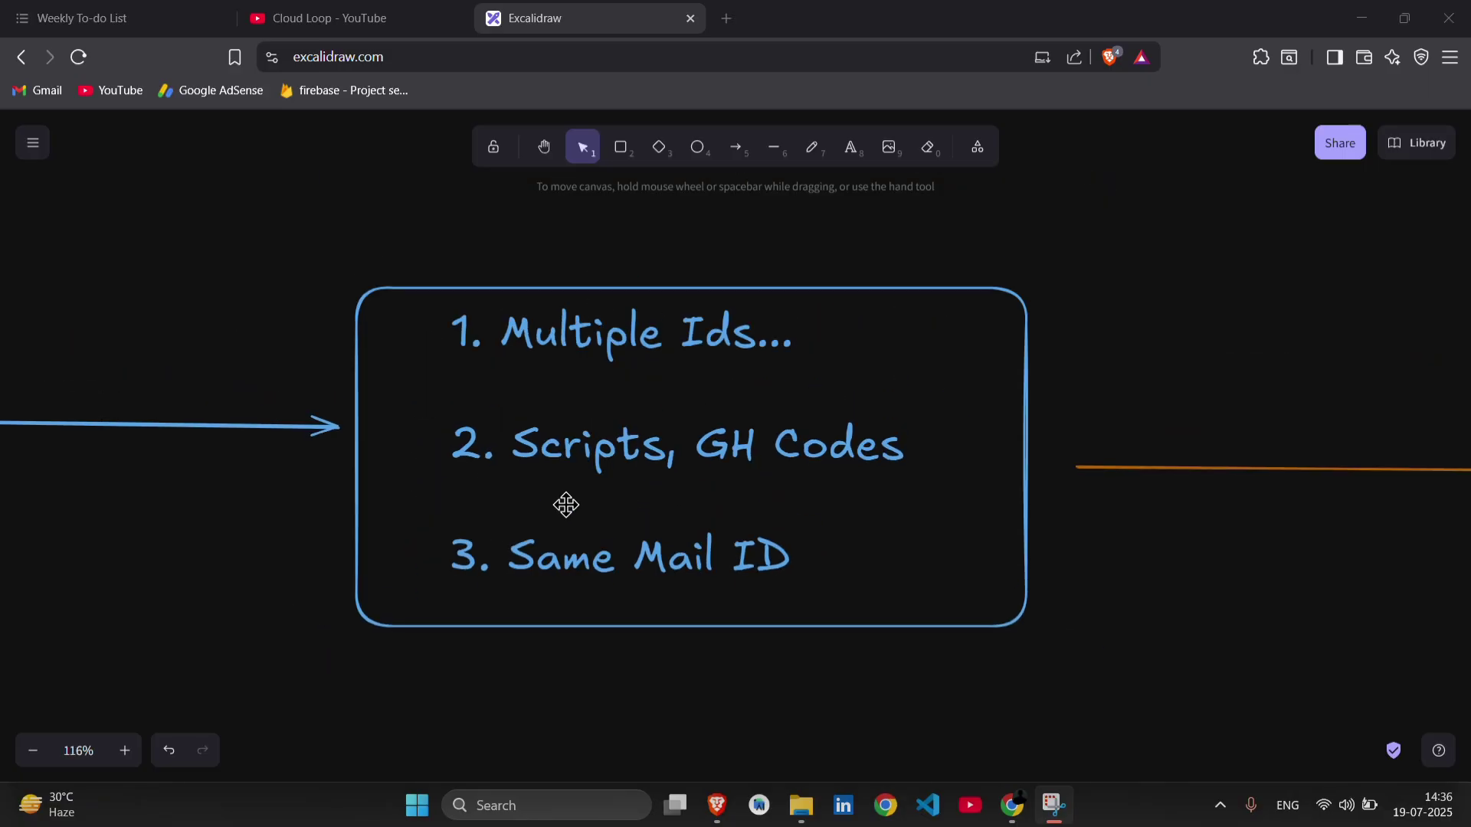
pyautogui.hscroll(-2, 566, 506)
pyautogui.hscroll(-2, 567, 506)
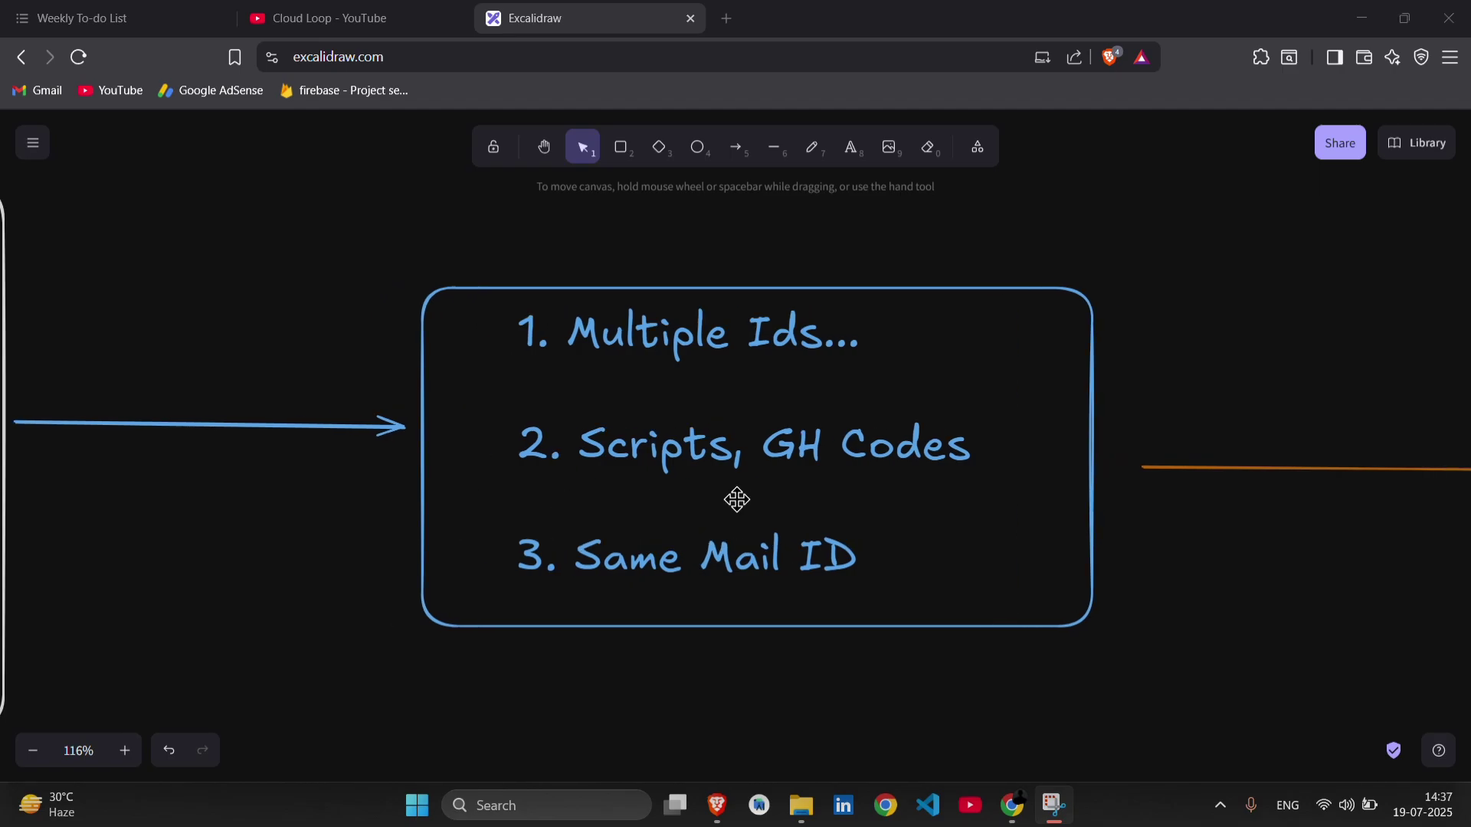
pyautogui.scroll(-1, 615, 531)
pyautogui.hscroll(-1, 615, 531)
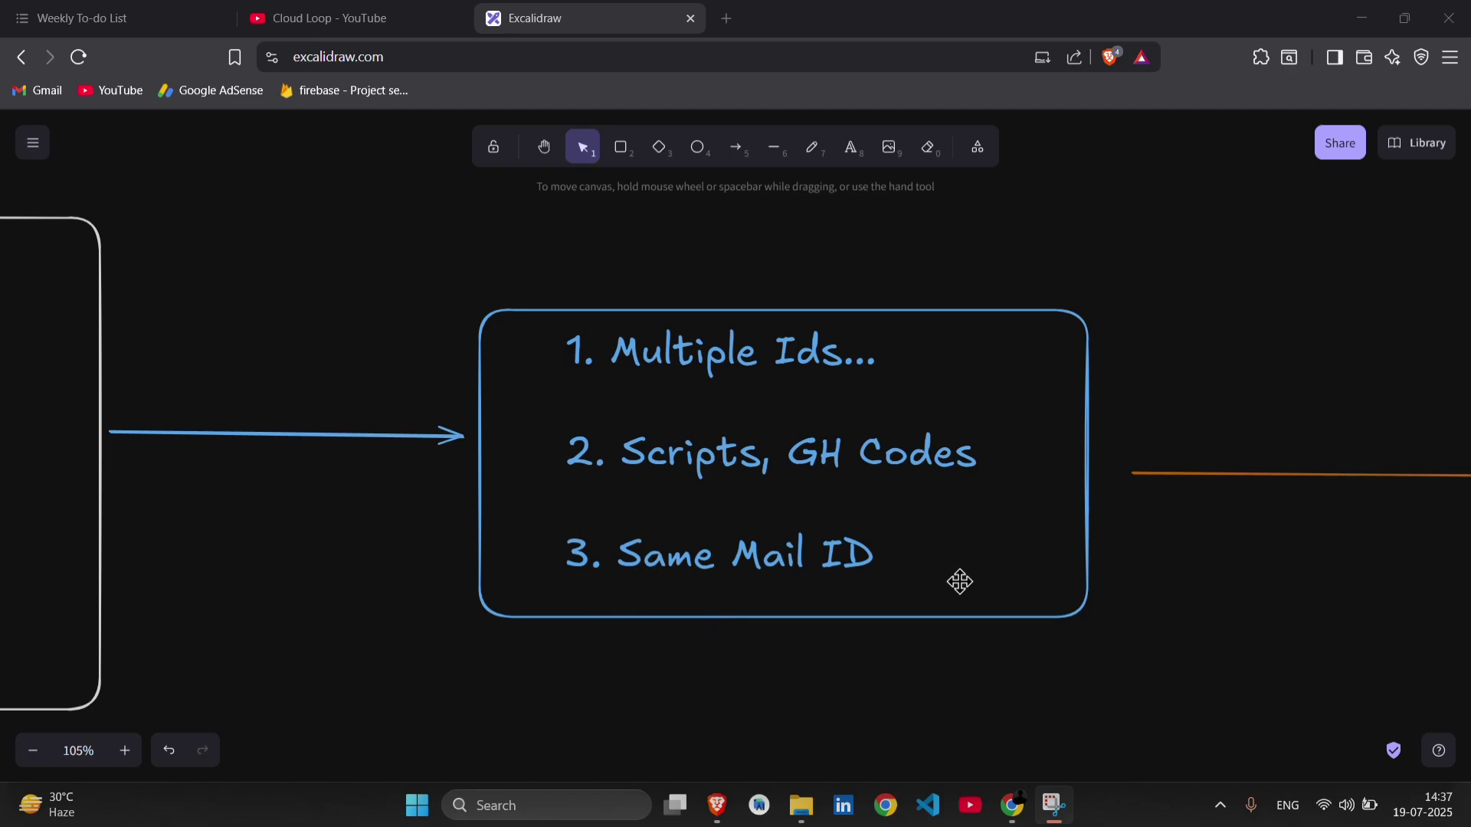
pyautogui.moveTo(743, 643); pyautogui.dragTo(747, 643)
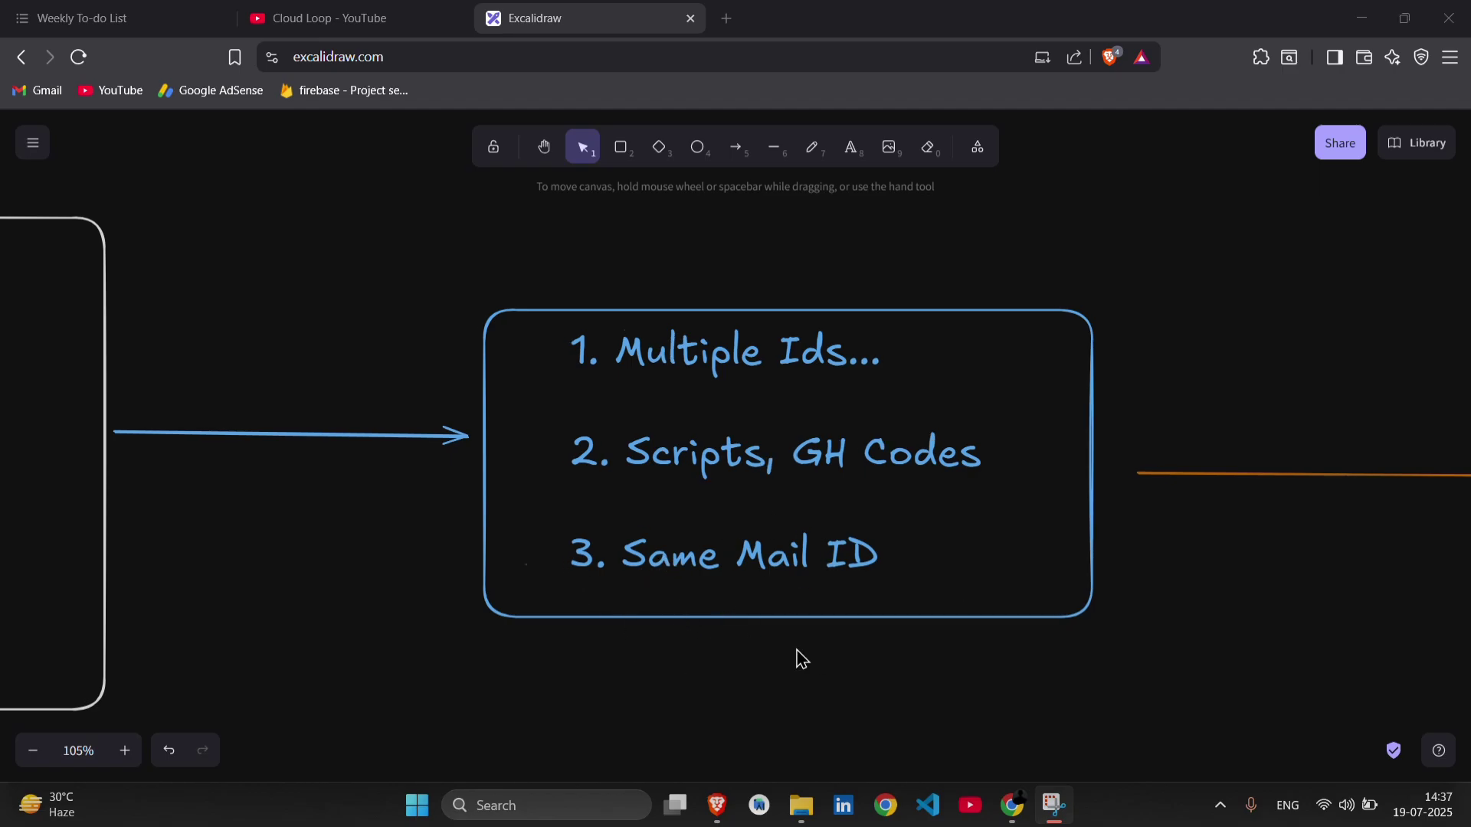
pyautogui.hscroll(5, 802, 658)
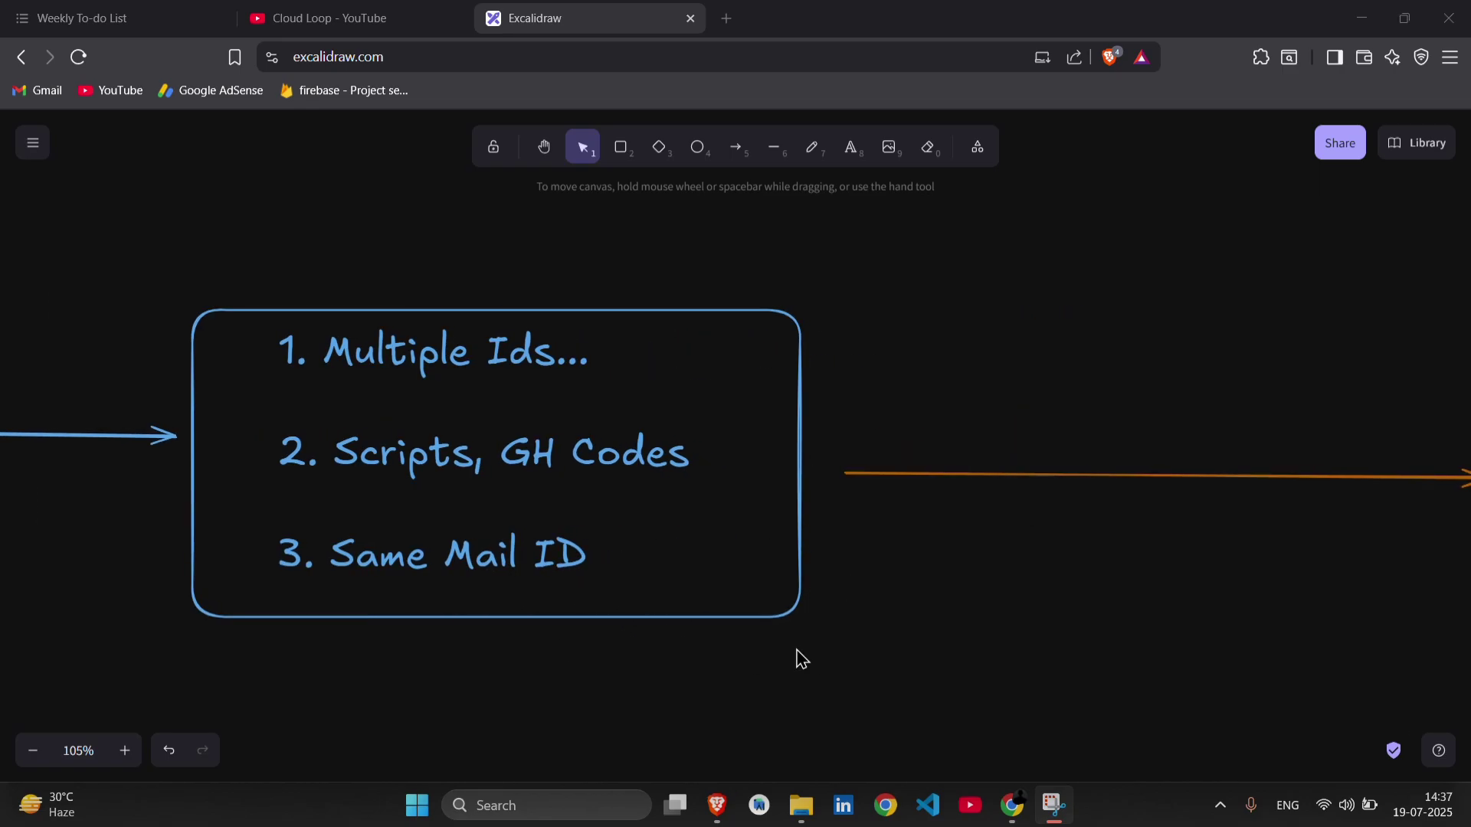
pyautogui.hscroll(5, 801, 658)
pyautogui.scroll(3, 535, 541)
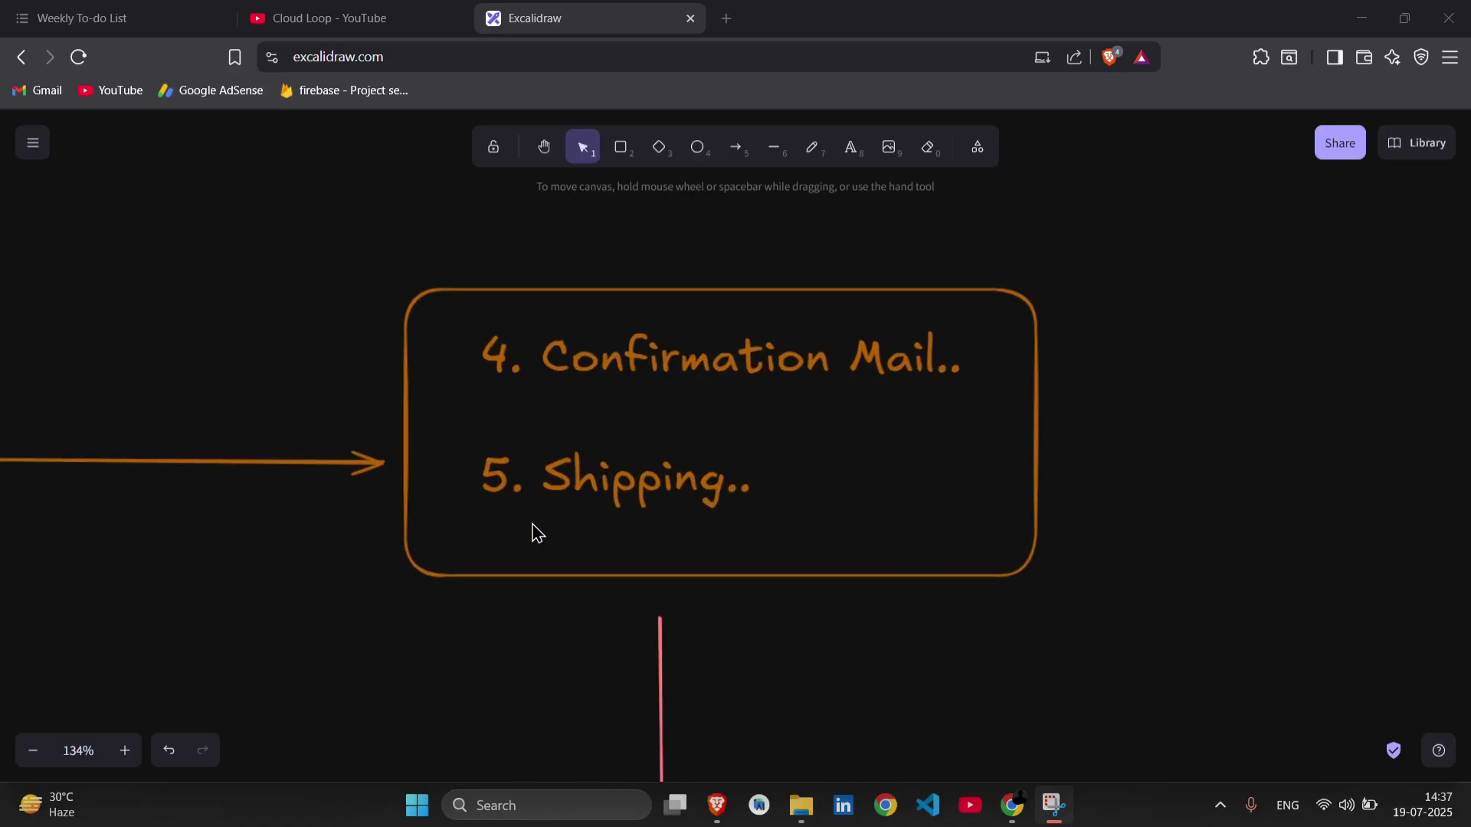
pyautogui.hscroll(-1, 517, 563)
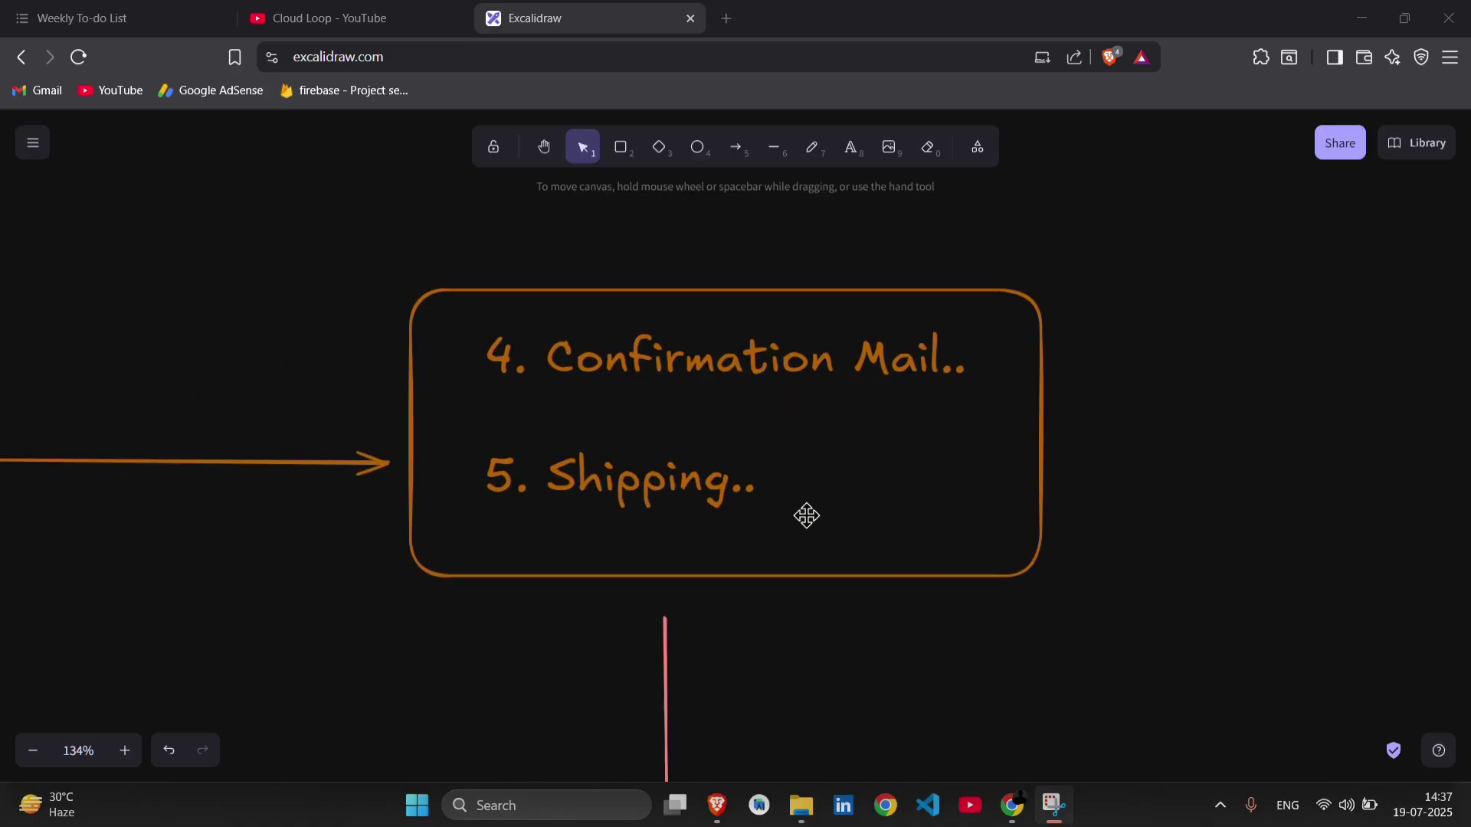
pyautogui.scroll(2, 808, 516)
pyautogui.hscroll(1, 806, 516)
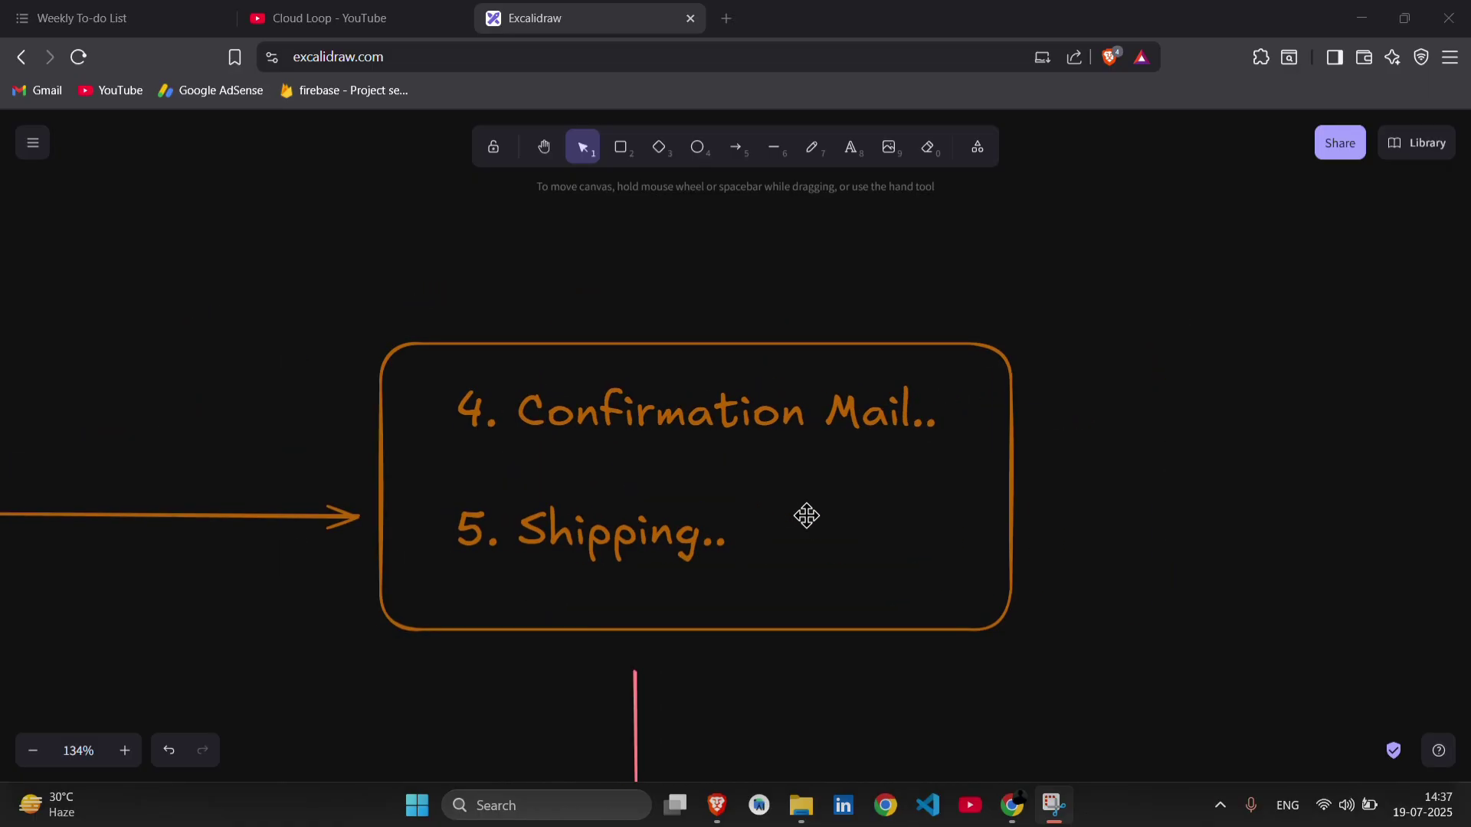
pyautogui.scroll(-2, 808, 516)
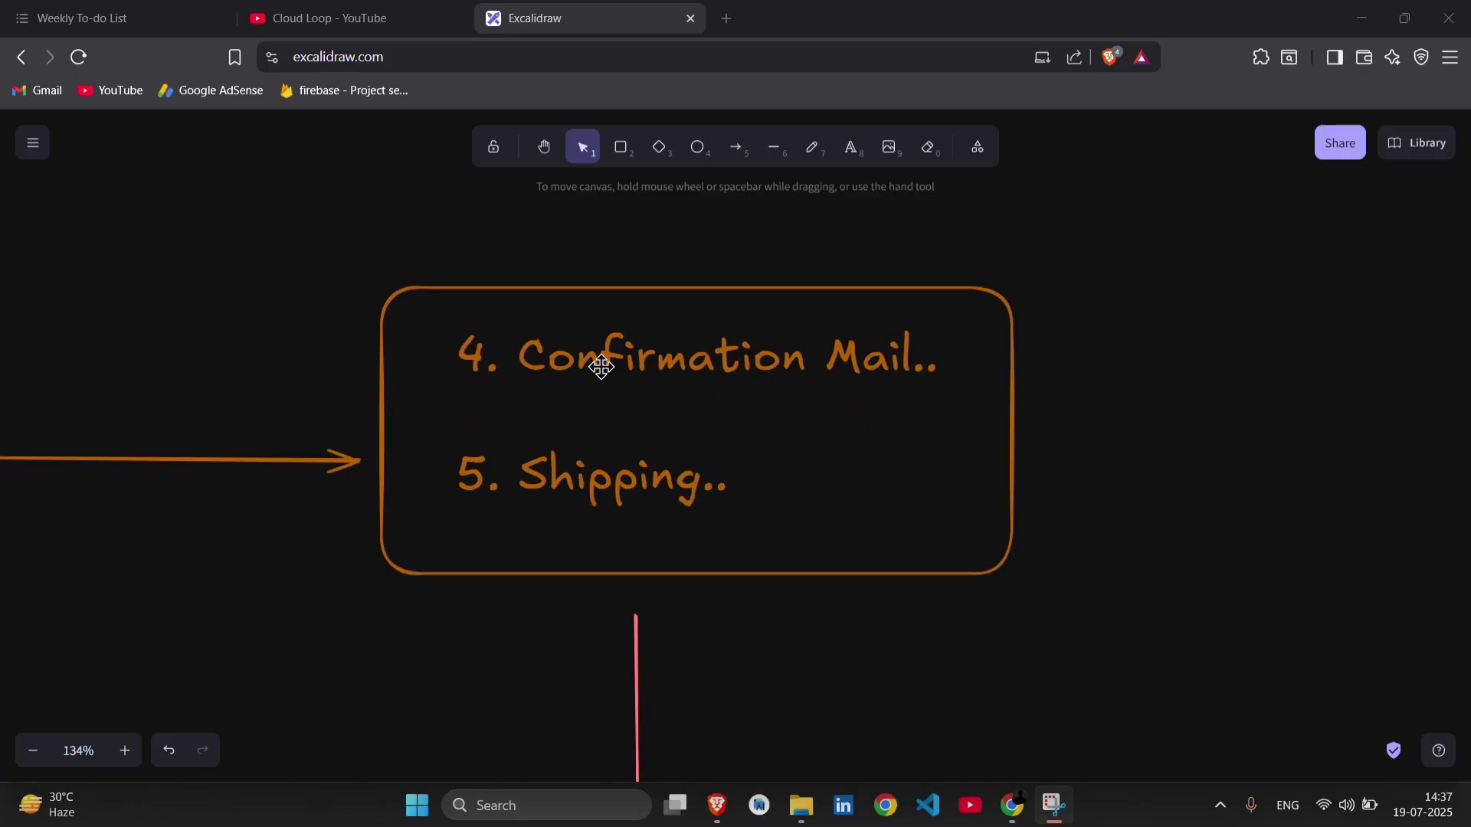
pyautogui.hscroll(-2, 810, 370)
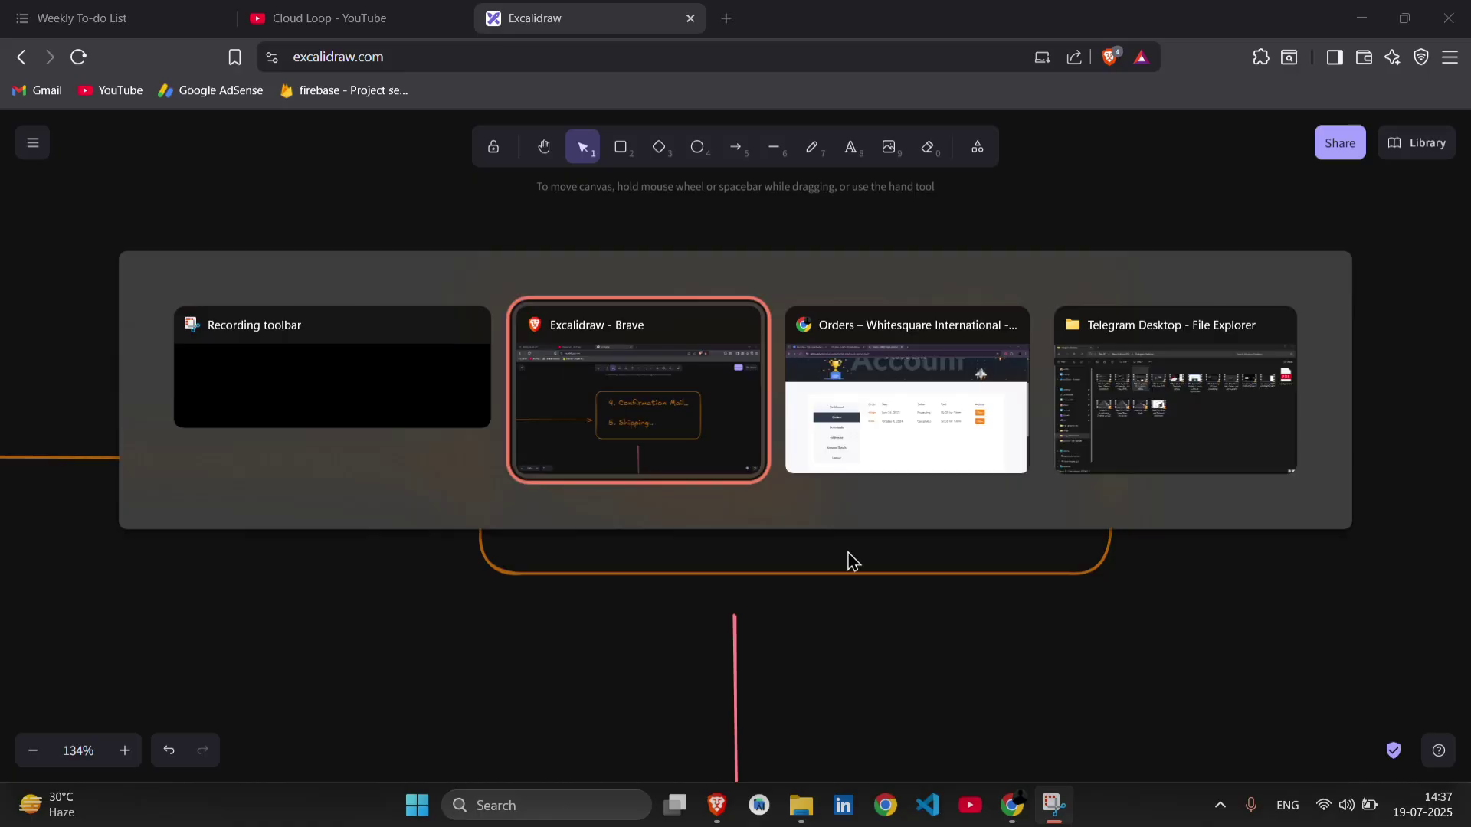
# Switch to the Whitesquare orders page and highlight the newer order's Processing status.
pyautogui.hotkey('alt', 'Tab')
pyautogui.press('Tab')
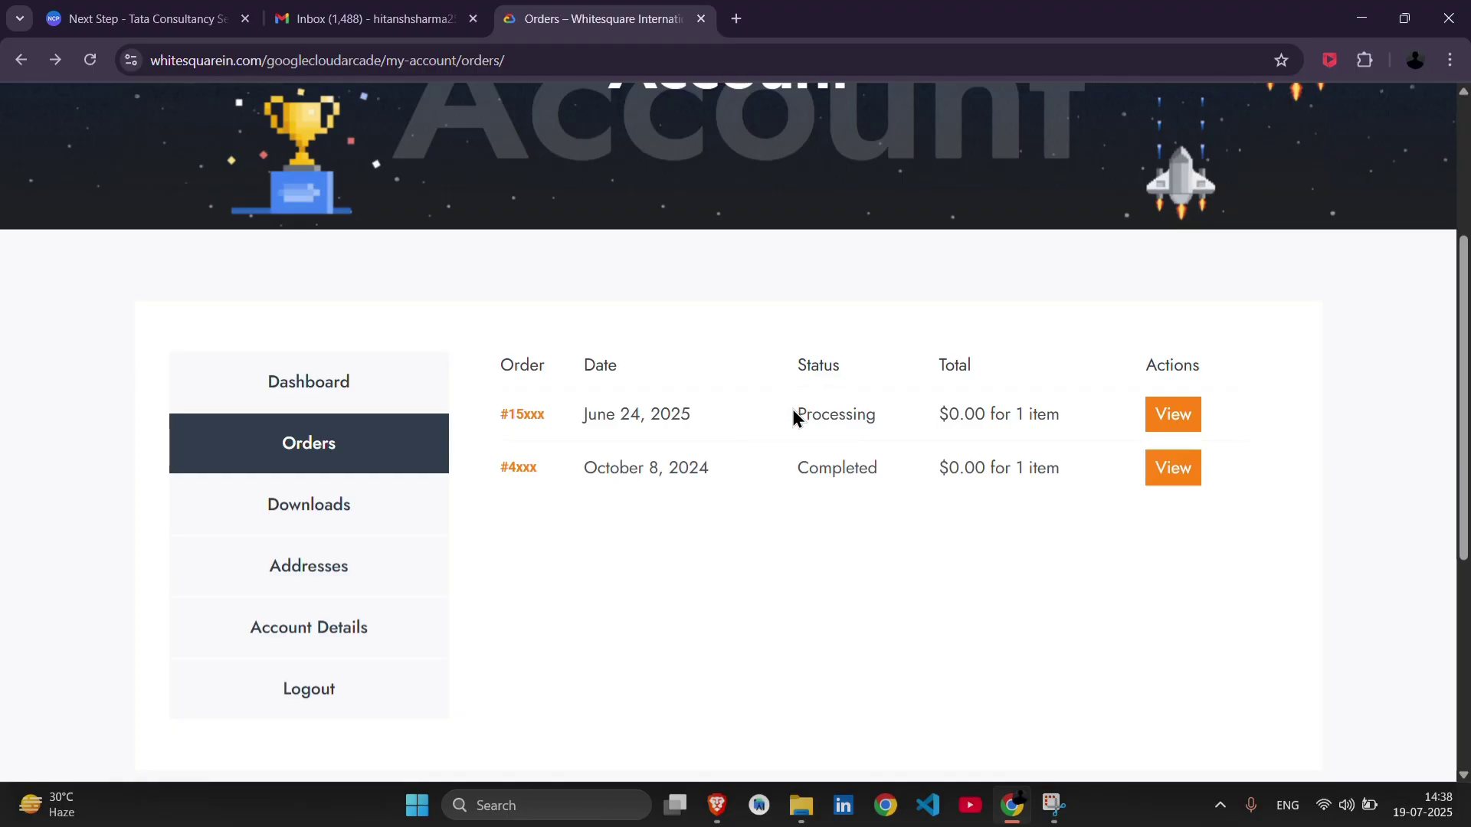
pyautogui.moveTo(796, 416); pyautogui.dragTo(887, 419)
pyautogui.click(880, 547)
pyautogui.moveTo(795, 417); pyautogui.dragTo(882, 419)
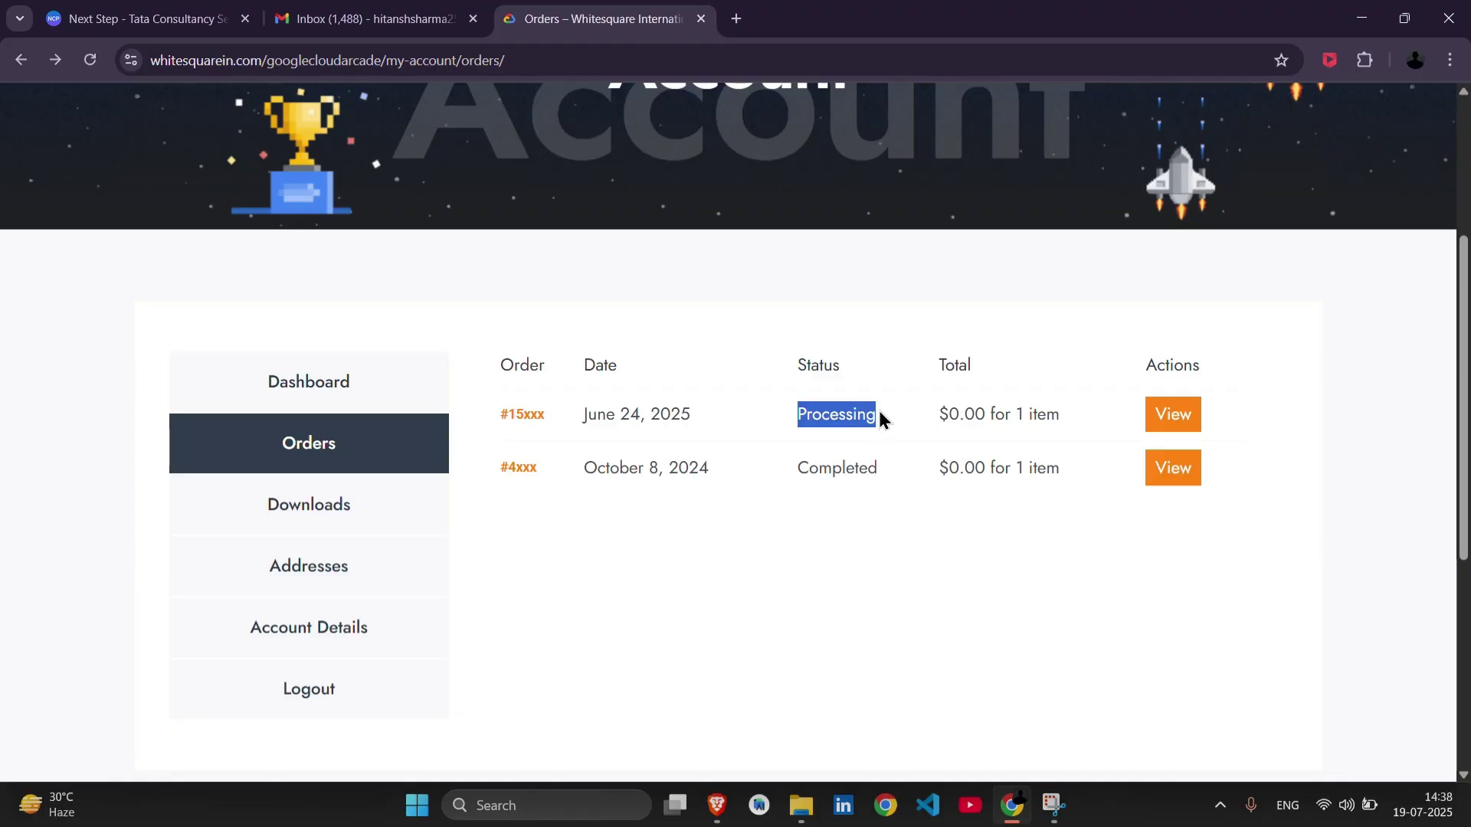
pyautogui.click(898, 561)
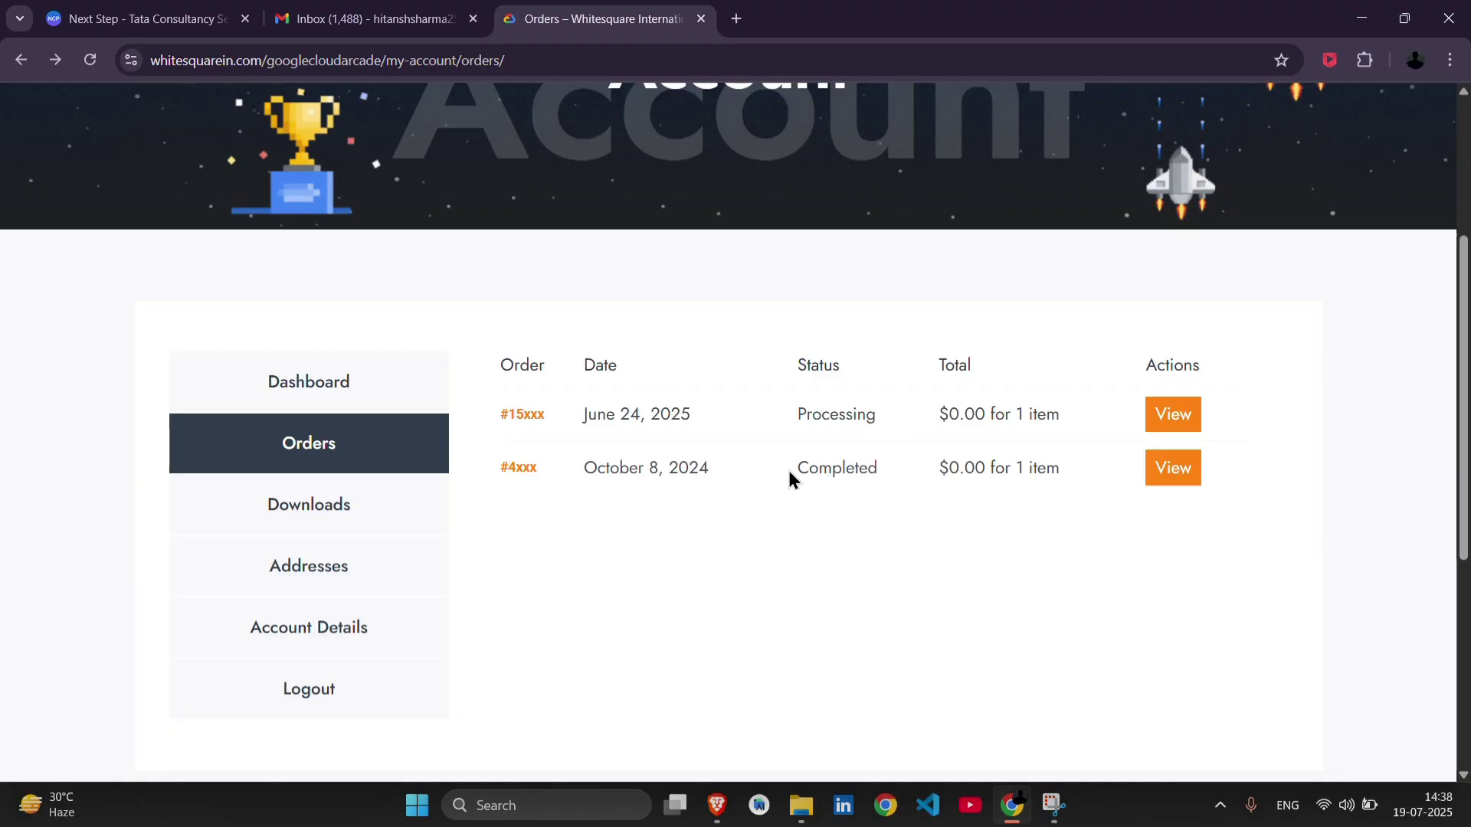
# Highlight the older order's Completed status, then return to the Excalidraw flowchart.
pyautogui.moveTo(796, 470); pyautogui.dragTo(873, 465)
pyautogui.click(812, 503)
pyautogui.click(765, 573)
pyautogui.scroll(4, 914, 588)
pyautogui.scroll(3, 1322, 255)
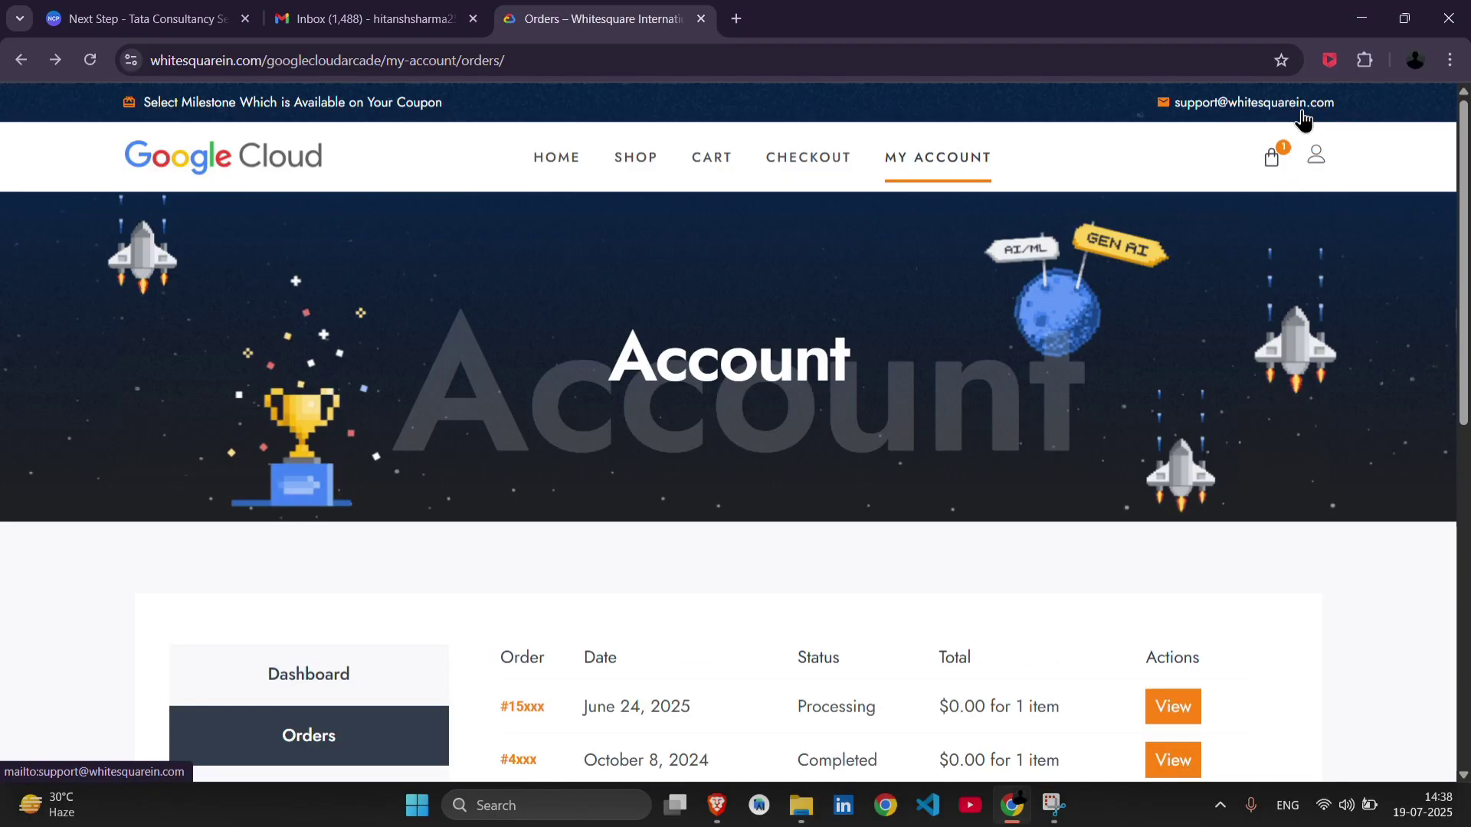
pyautogui.scroll(-2, 1046, 375)
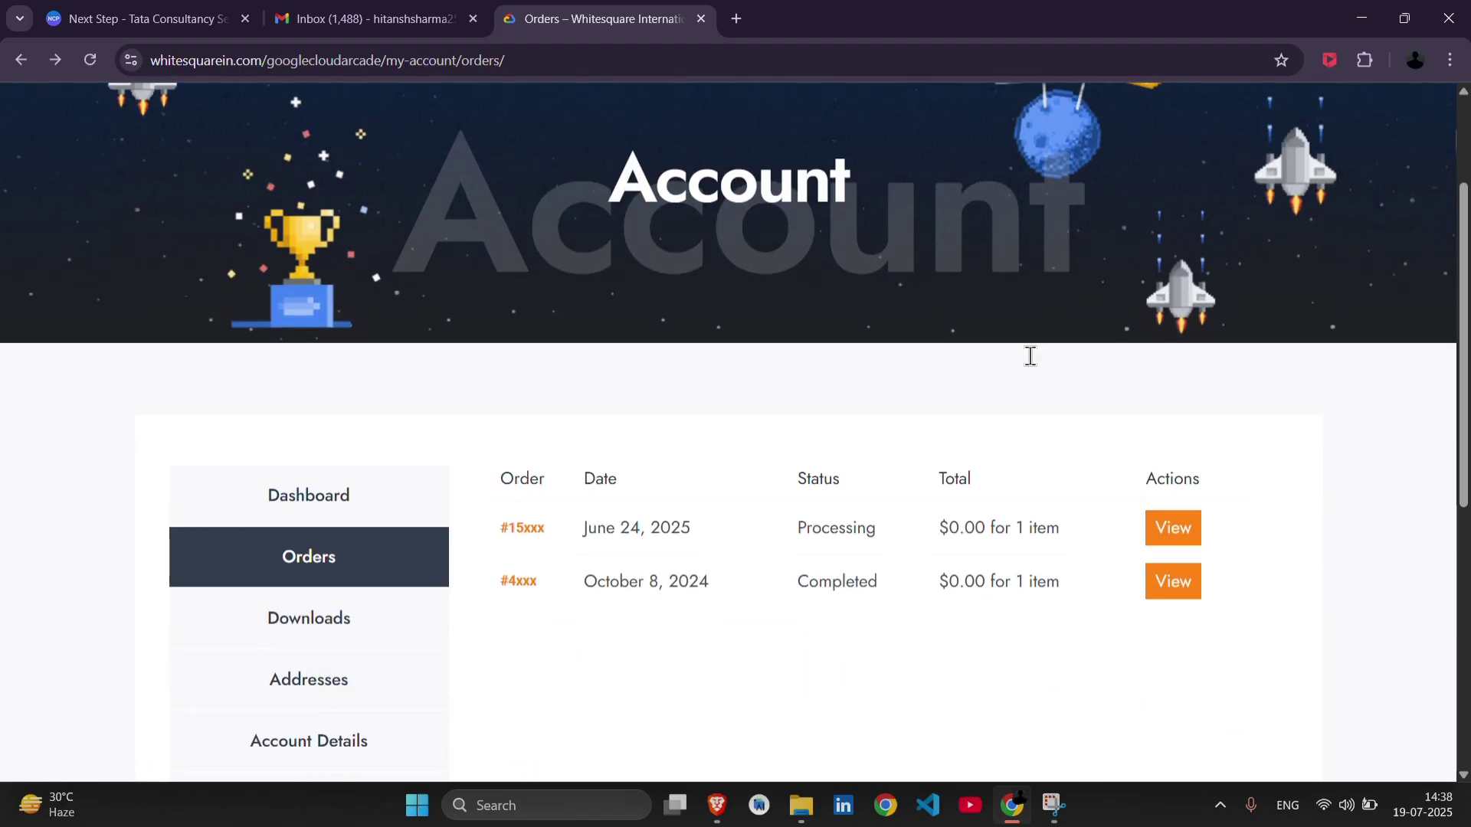
pyautogui.scroll(-3, 1047, 375)
pyautogui.scroll(1, 1061, 365)
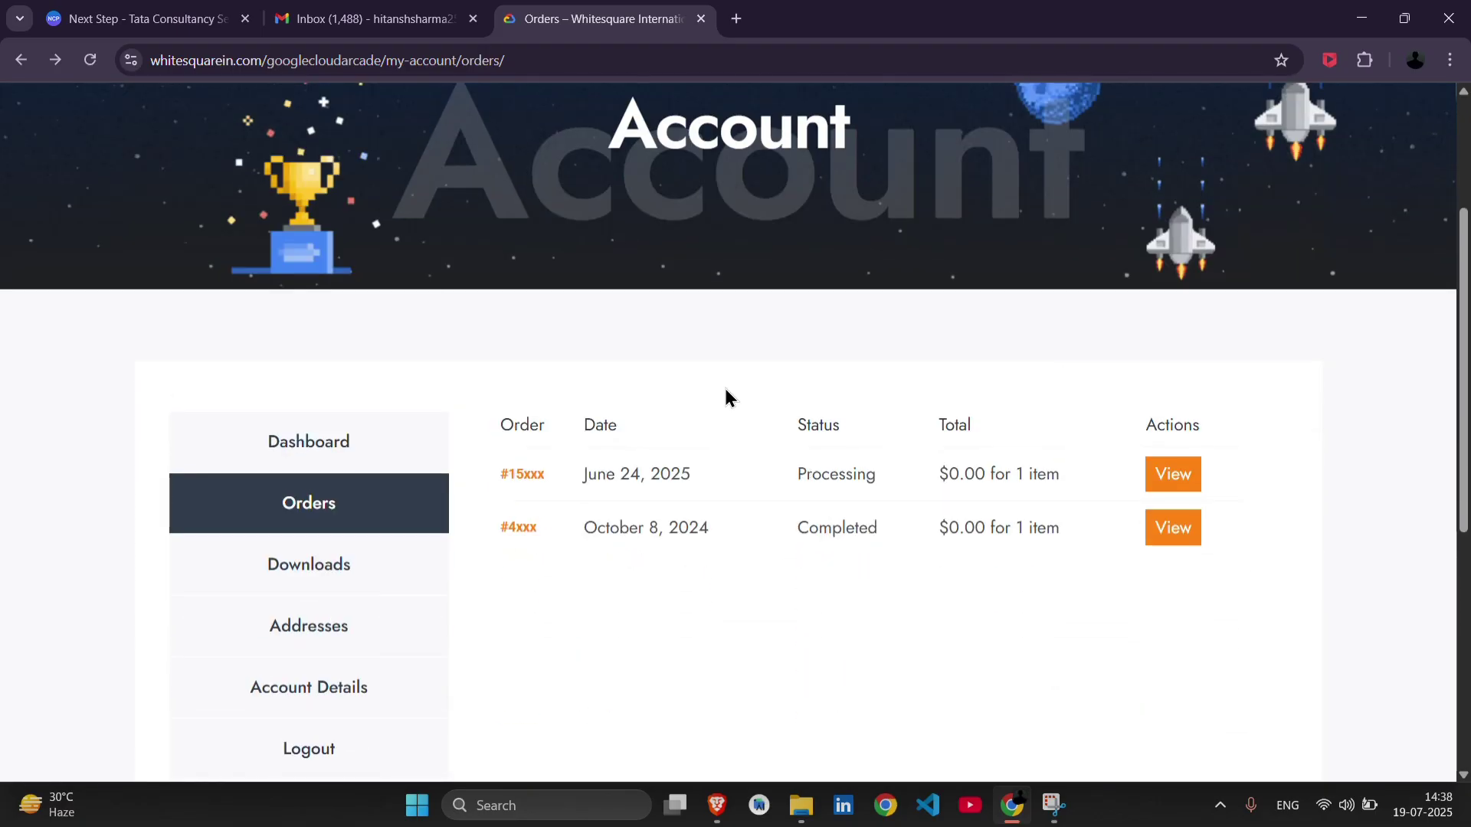
pyautogui.scroll(-1, 723, 385)
pyautogui.hotkey('alt', 'Tab')
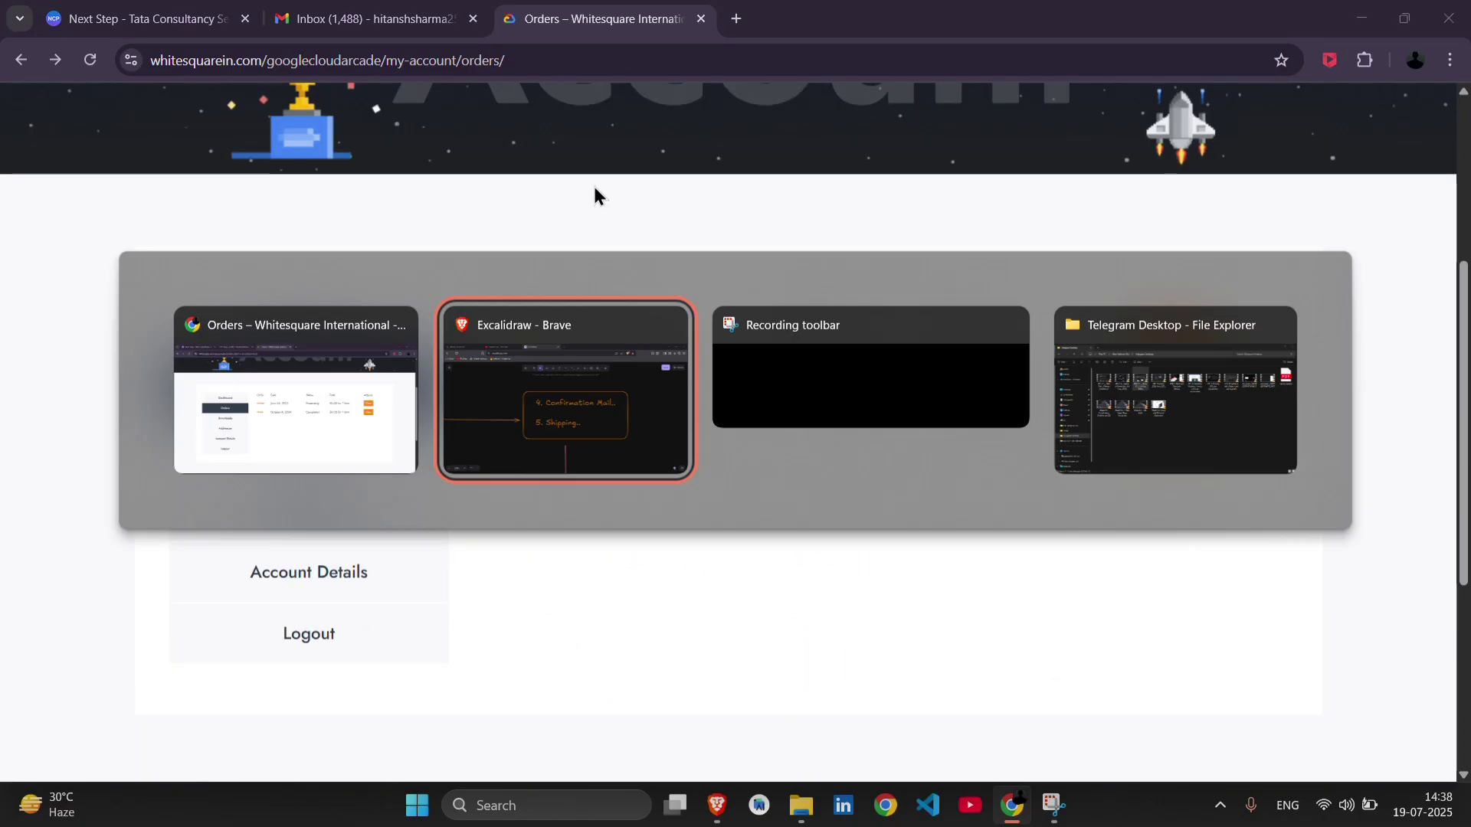
pyautogui.scroll(1, 780, 428)
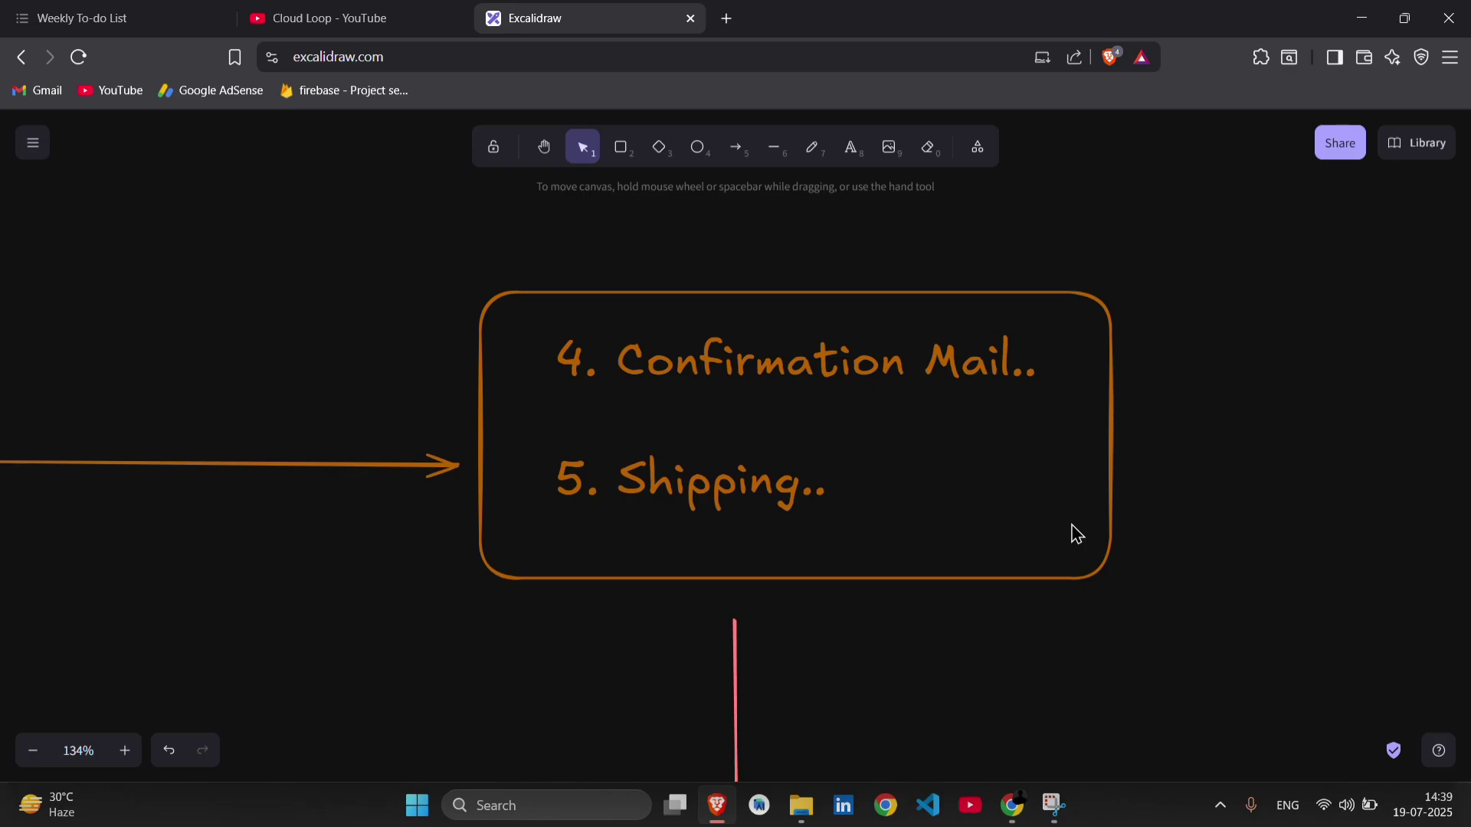
pyautogui.scroll(-1, 1077, 533)
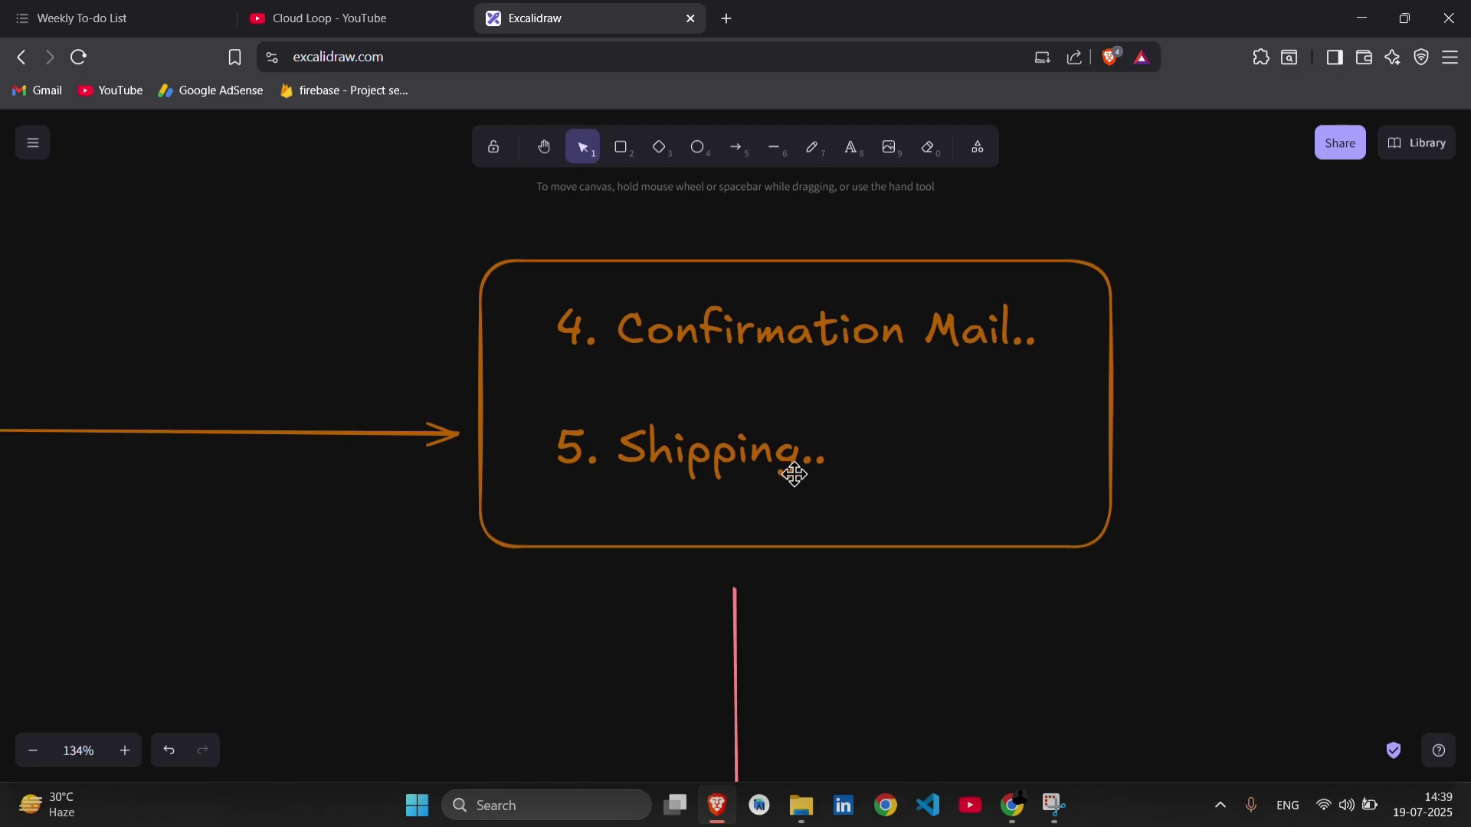
pyautogui.scroll(-1, 1006, 453)
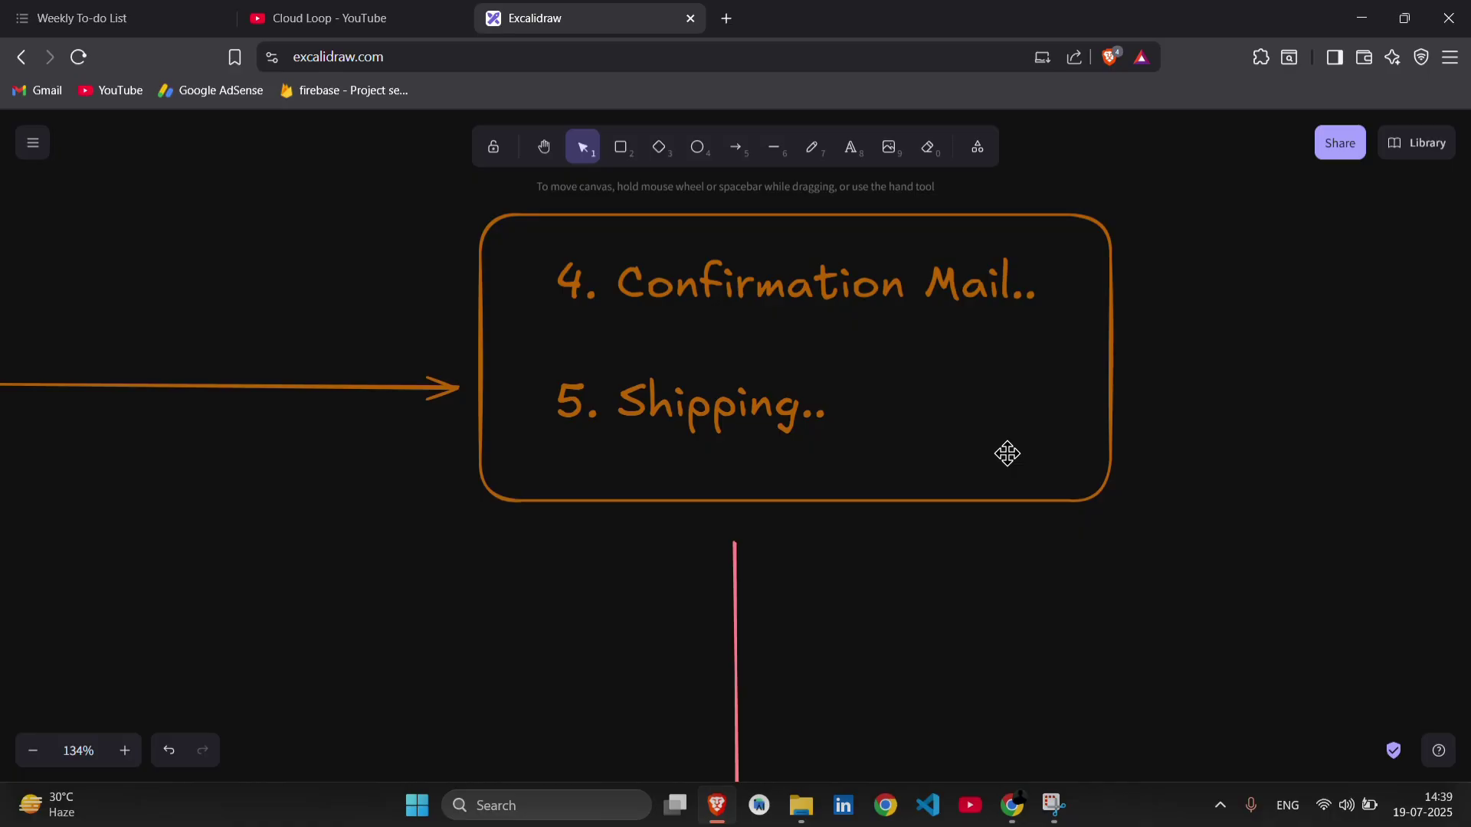
pyautogui.scroll(-3, 1007, 454)
pyautogui.scroll(3, 1007, 454)
pyautogui.hscroll(-5, 1007, 455)
pyautogui.hscroll(-5, 1006, 454)
pyautogui.hscroll(-3, 1007, 454)
pyautogui.scroll(2, 1007, 454)
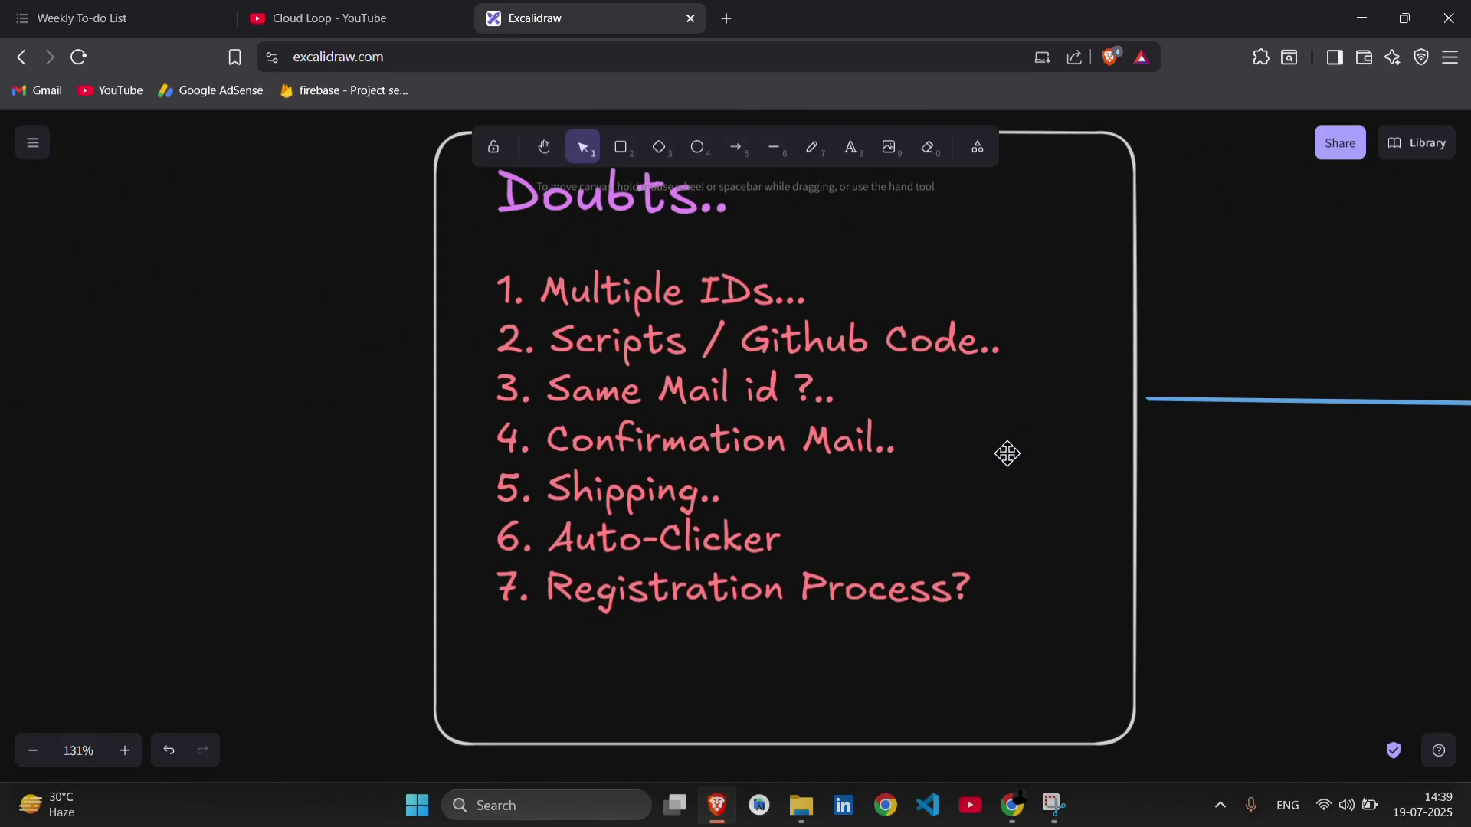
pyautogui.scroll(-3, 1007, 454)
pyautogui.hscroll(2, 1007, 455)
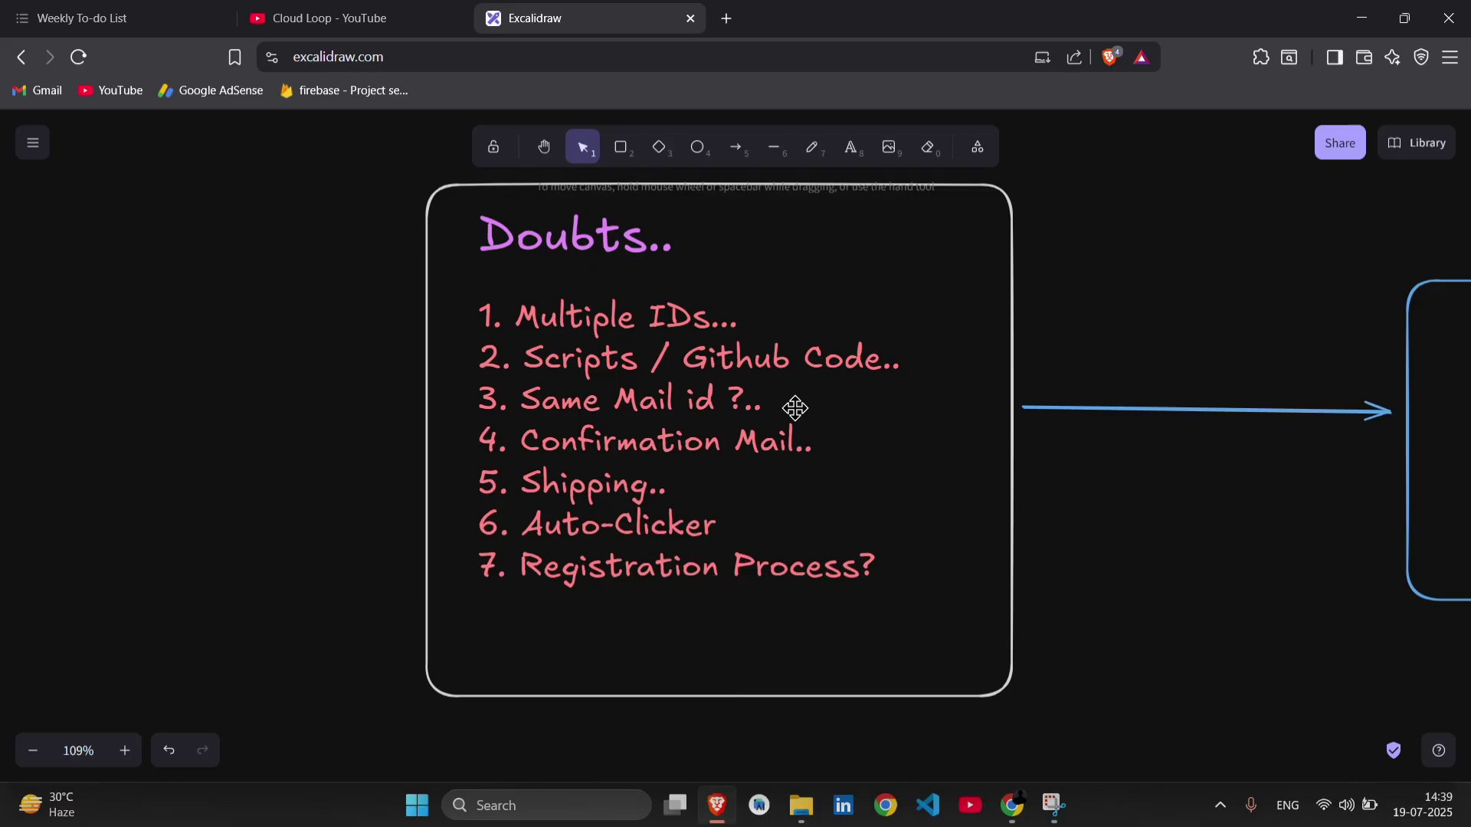
pyautogui.scroll(-3, 795, 408)
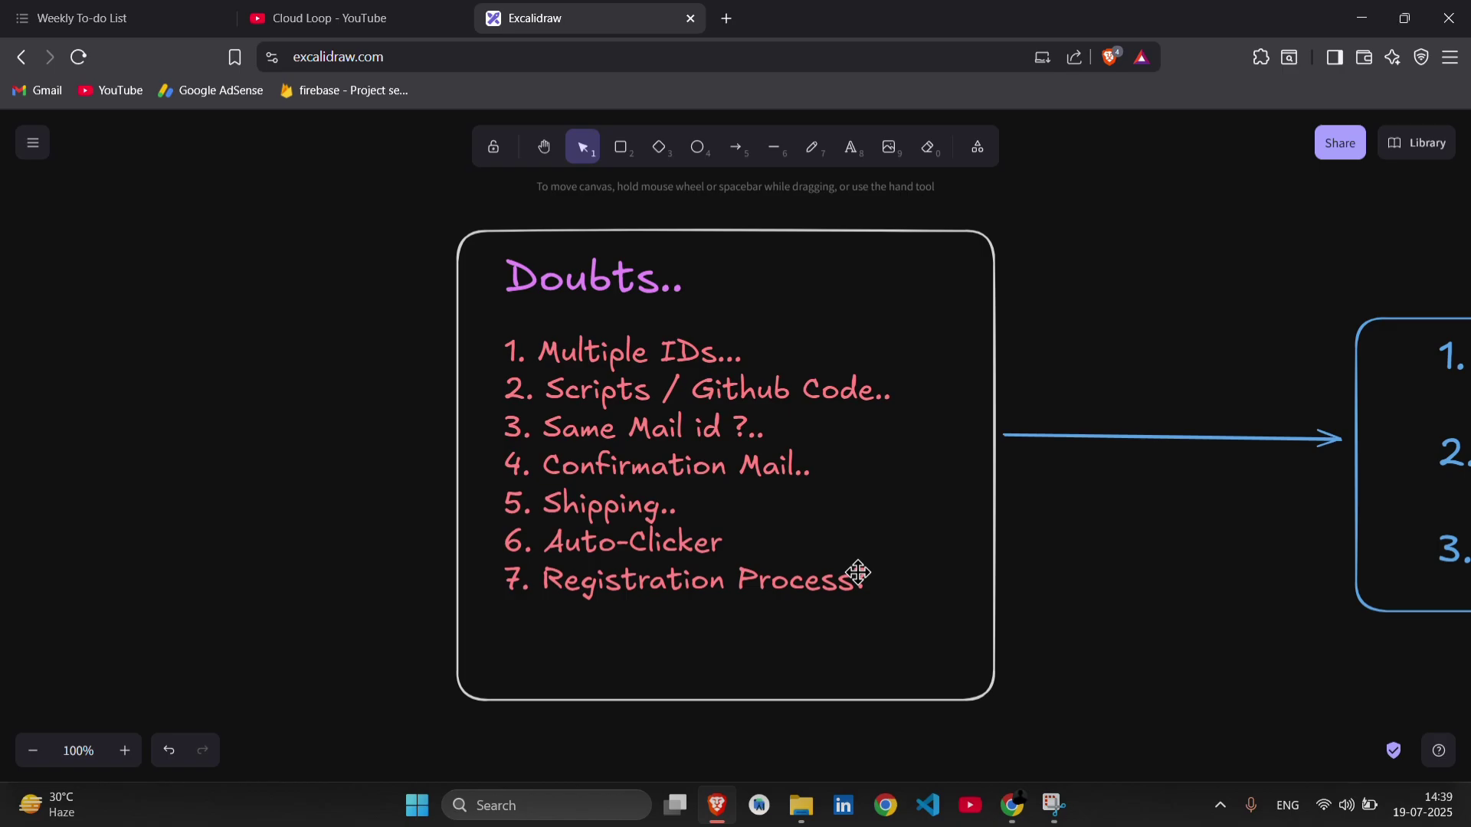
pyautogui.hscroll(2, 857, 573)
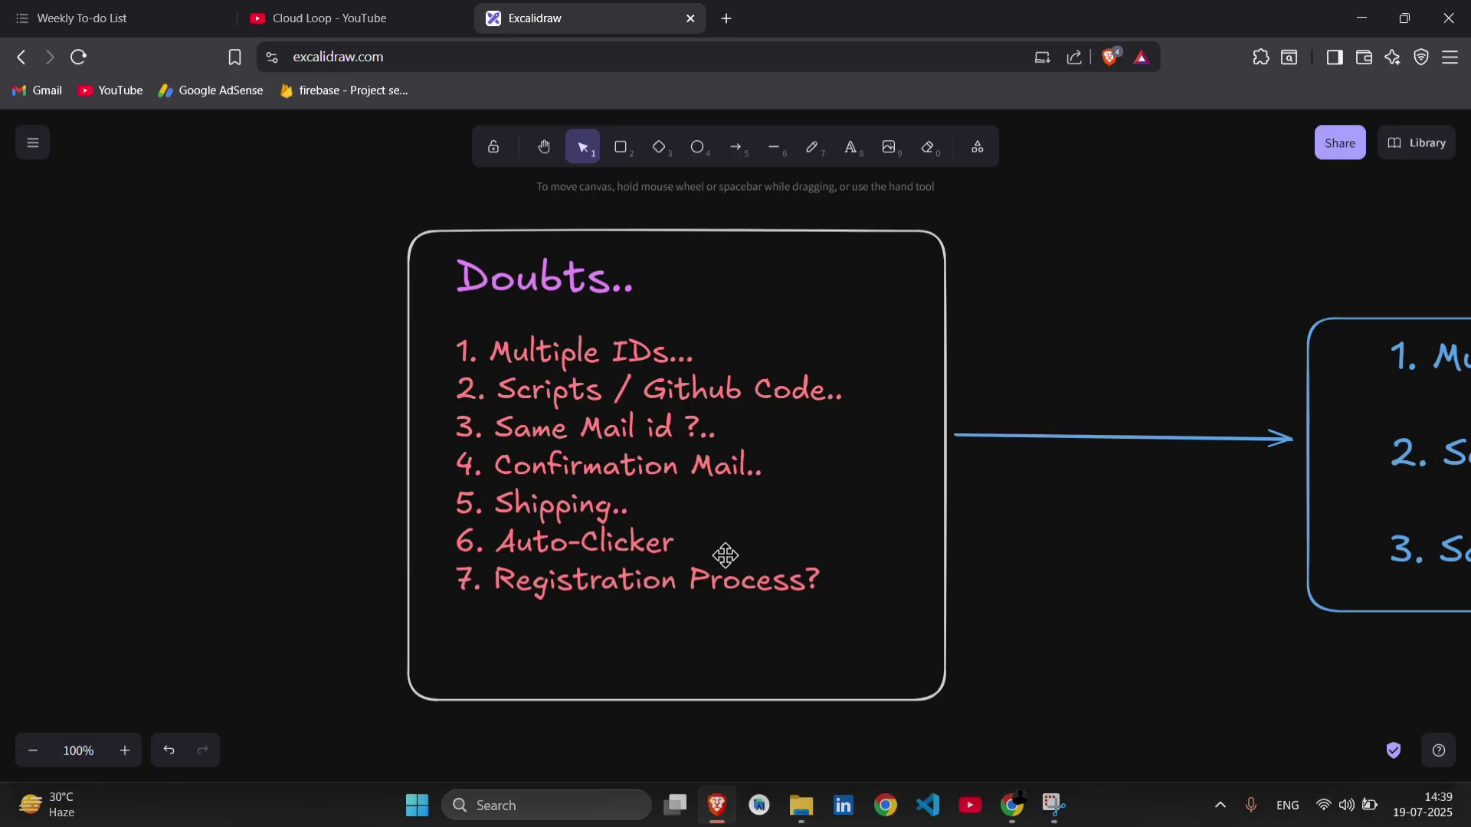
pyautogui.hscroll(10, 718, 627)
pyautogui.hscroll(10, 716, 626)
pyautogui.hscroll(8, 718, 627)
pyautogui.scroll(-8, 717, 628)
pyautogui.scroll(-2, 700, 620)
pyautogui.hscroll(-3, 447, 552)
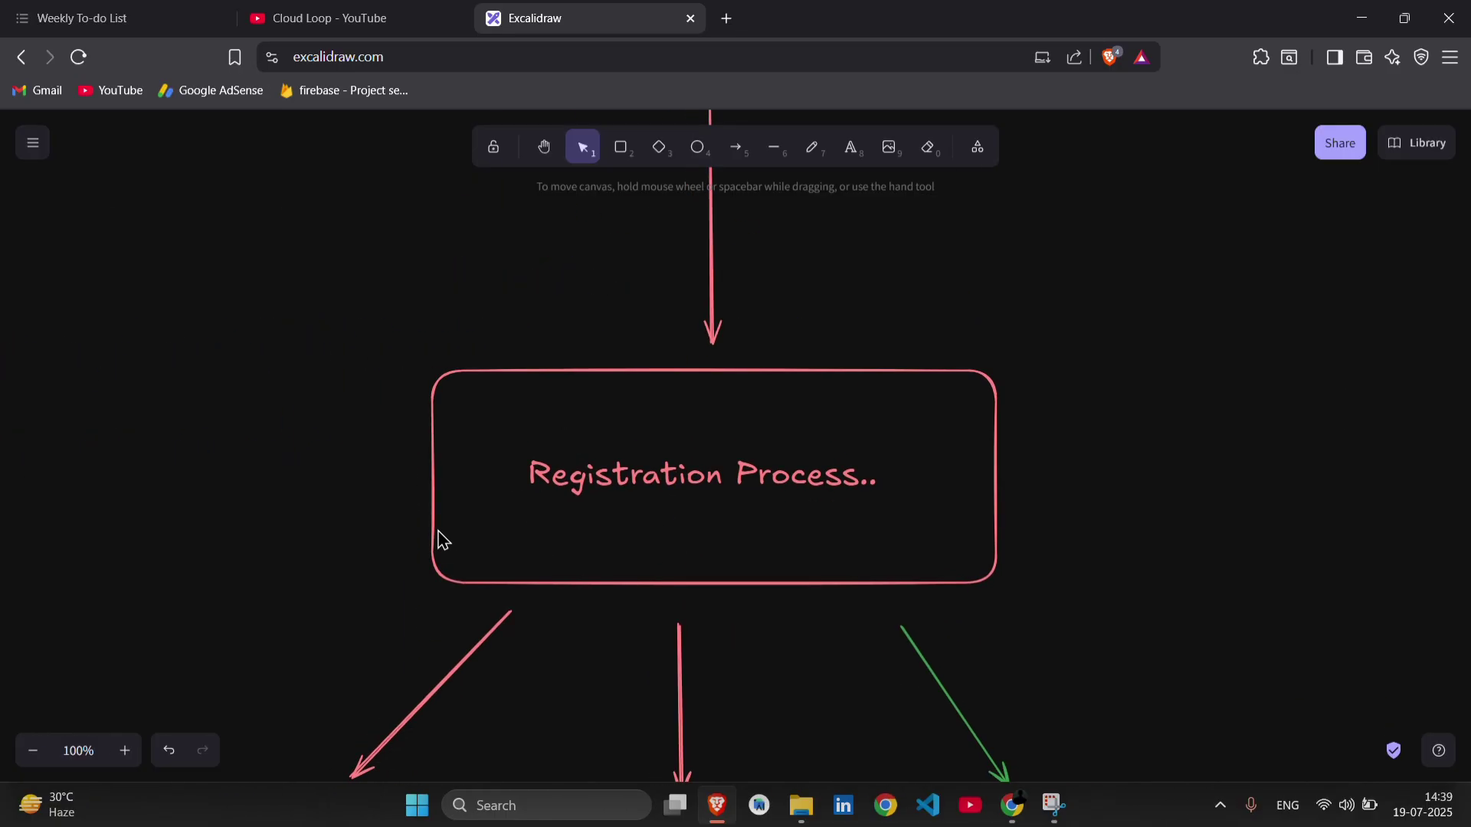
pyautogui.scroll(2, 460, 535)
pyautogui.scroll(3, 771, 457)
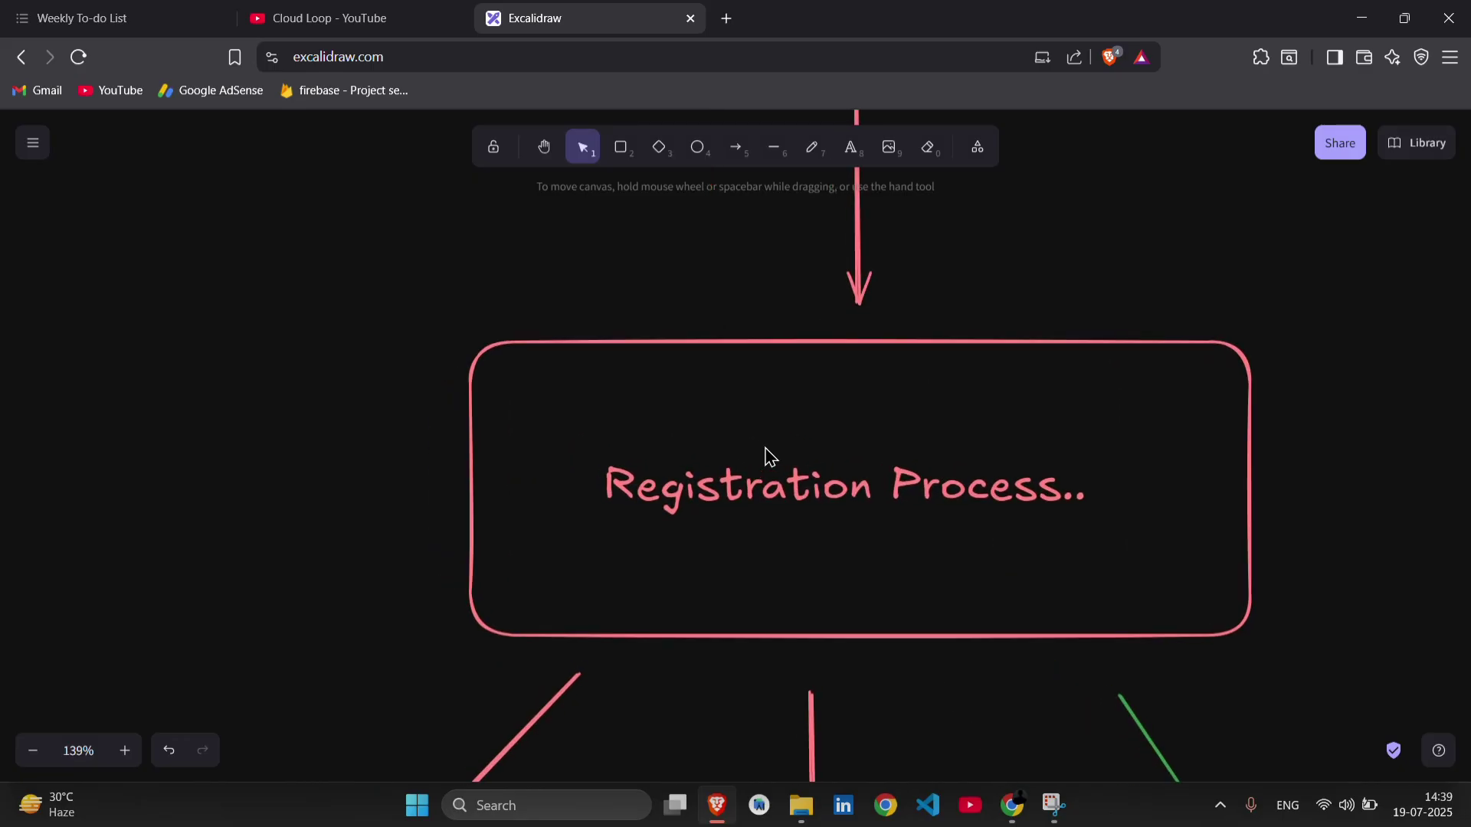
pyautogui.hscroll(3, 769, 458)
pyautogui.scroll(2, 770, 457)
pyautogui.scroll(2, 769, 458)
pyautogui.hscroll(-2, 770, 458)
pyautogui.scroll(-3, 771, 458)
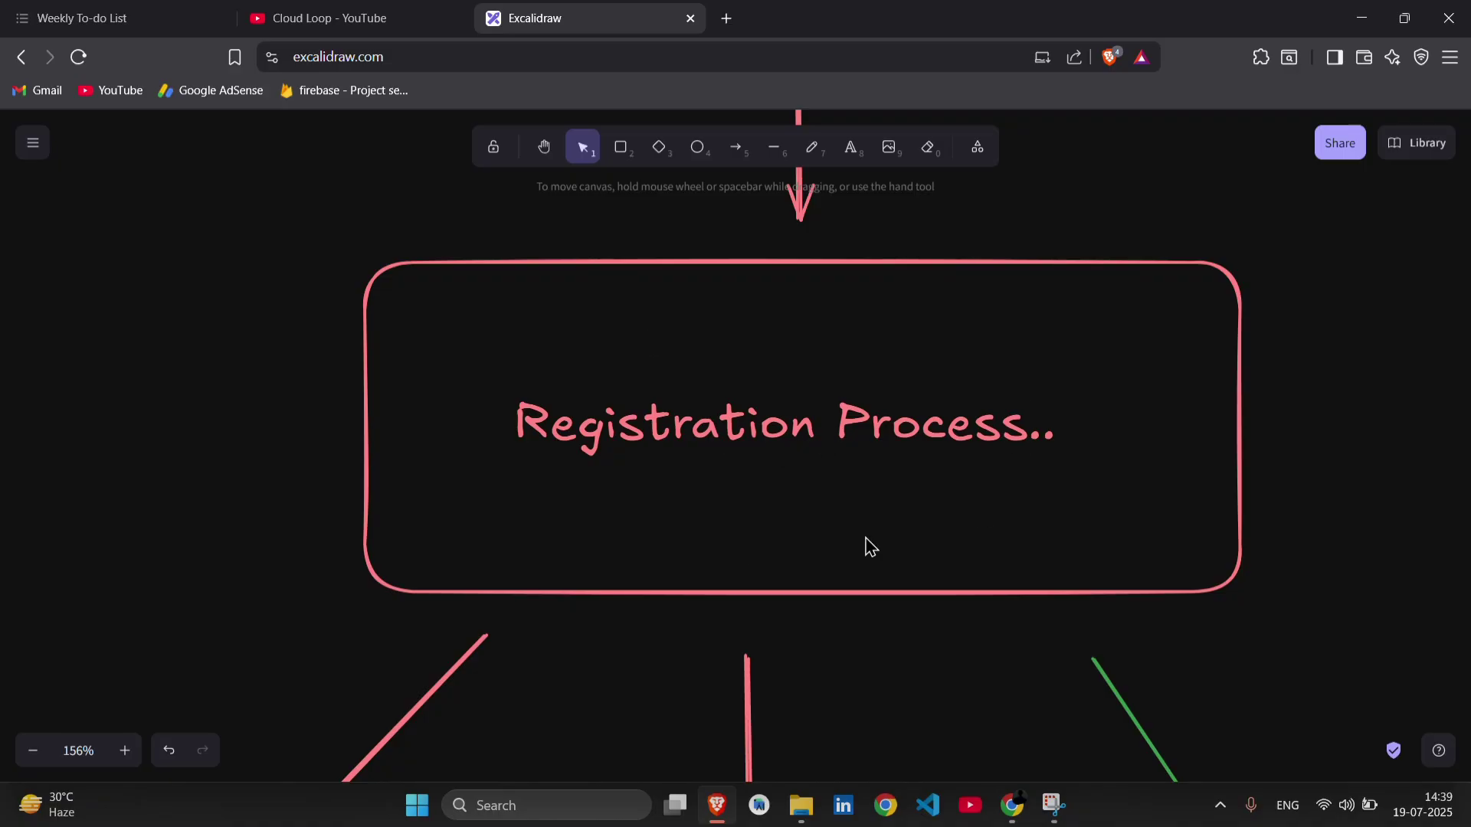
pyautogui.scroll(-1, 867, 547)
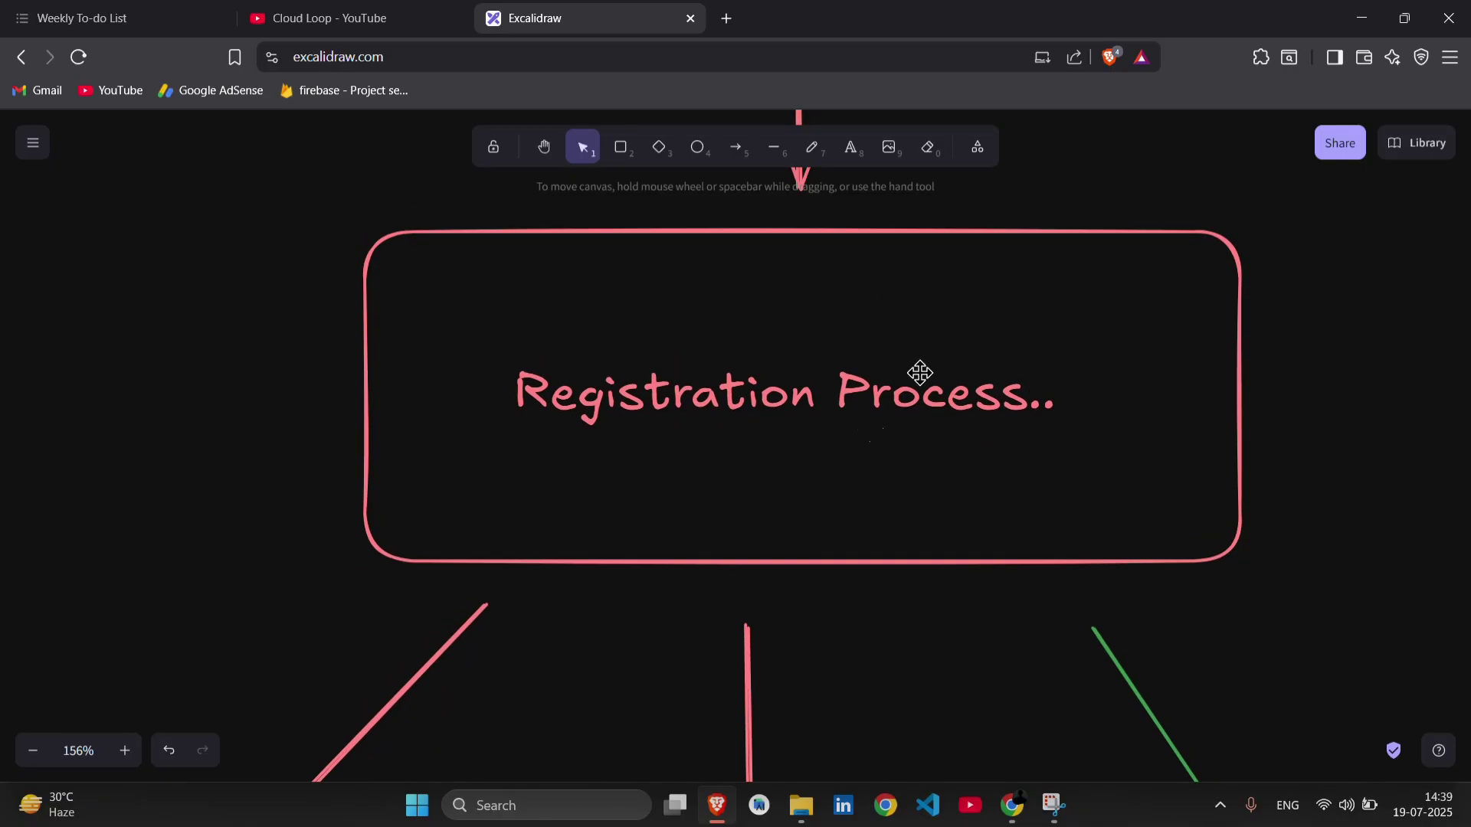
pyautogui.scroll(1, 1163, 480)
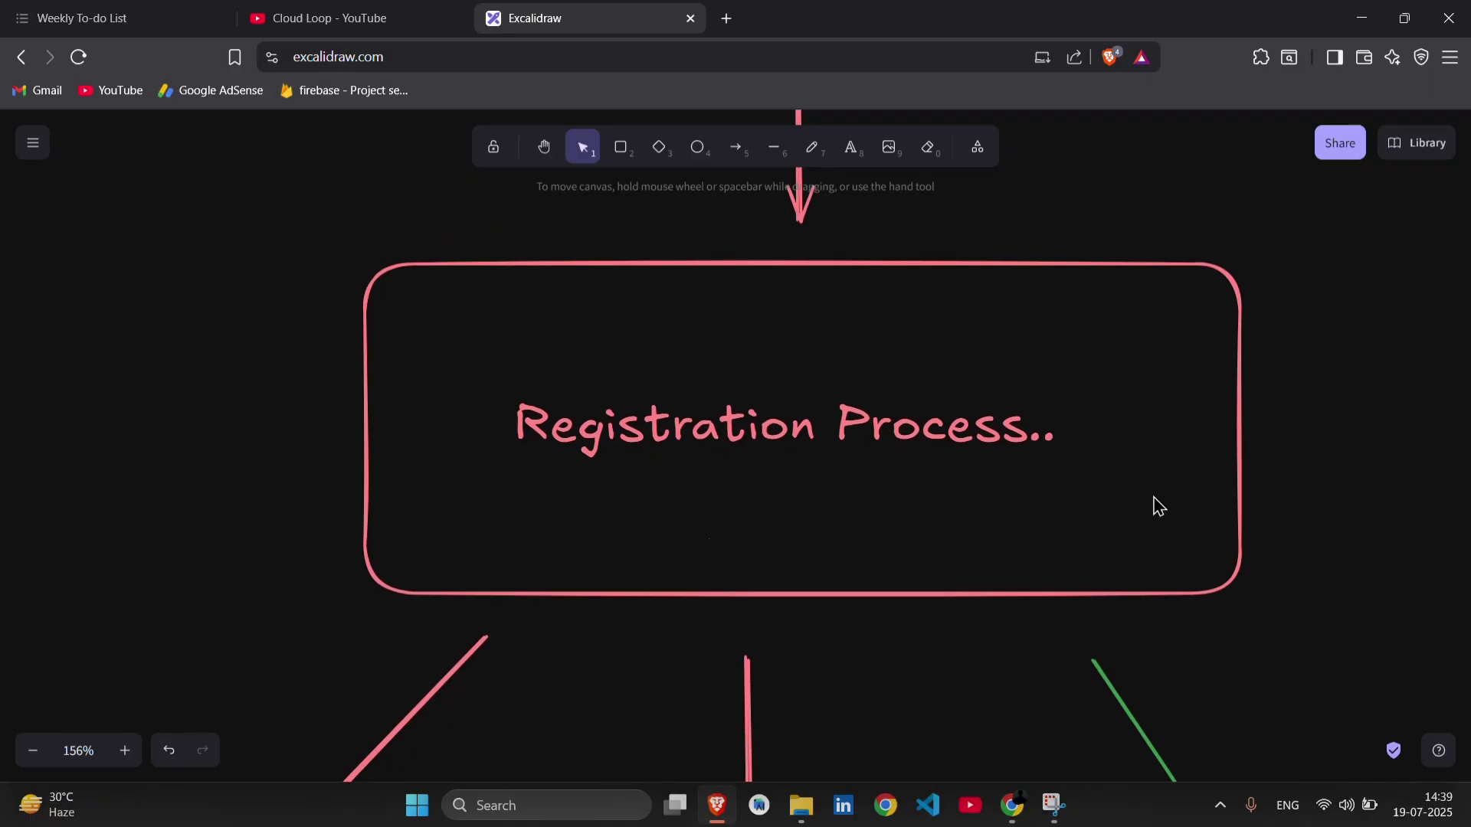
pyautogui.scroll(-2, 1158, 507)
pyautogui.scroll(-3, 1159, 507)
pyautogui.scroll(-3, 1158, 506)
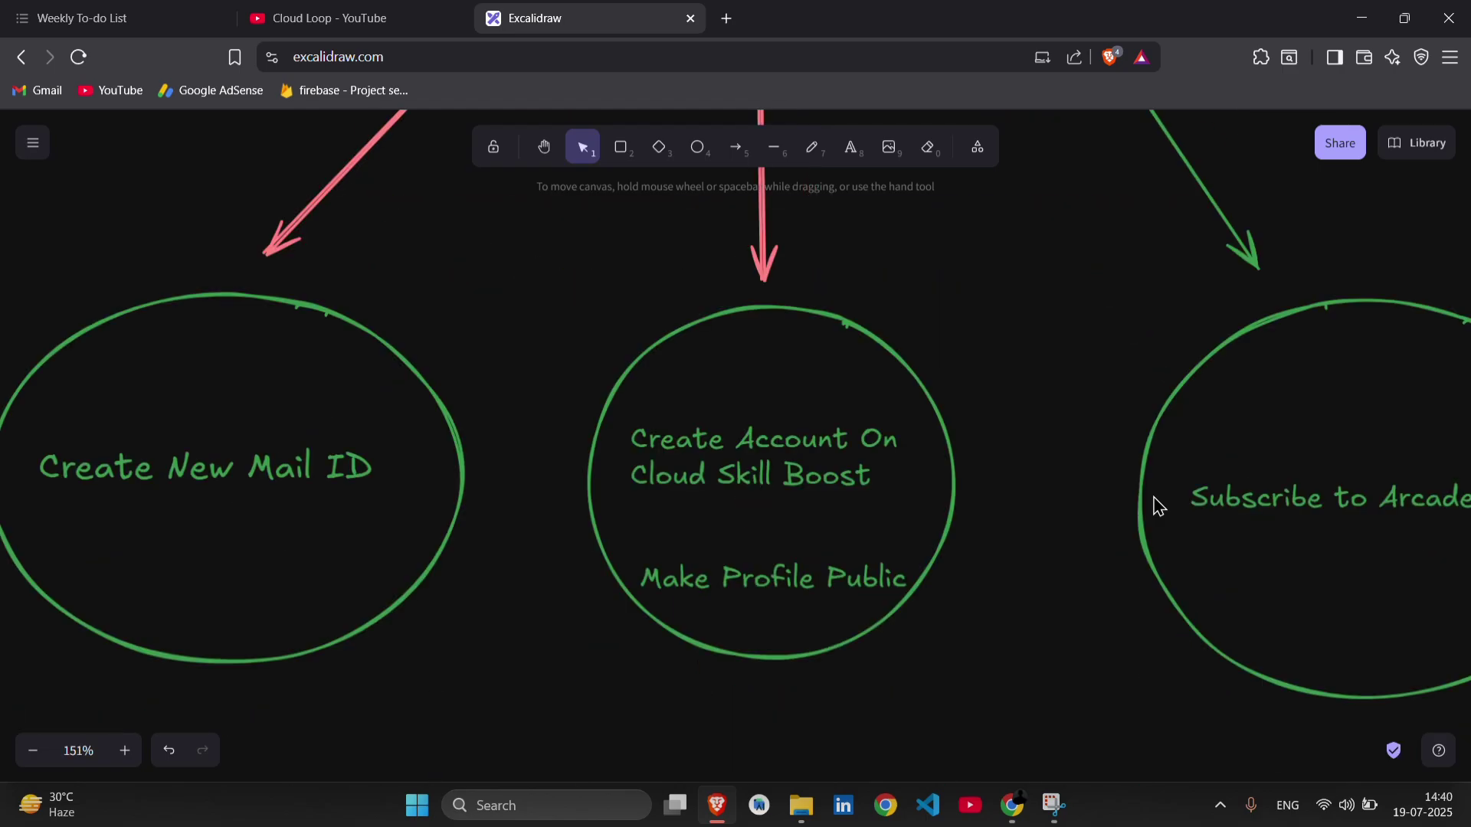
pyautogui.scroll(-2, 1158, 507)
pyautogui.scroll(3, 541, 560)
pyautogui.scroll(-3, 539, 558)
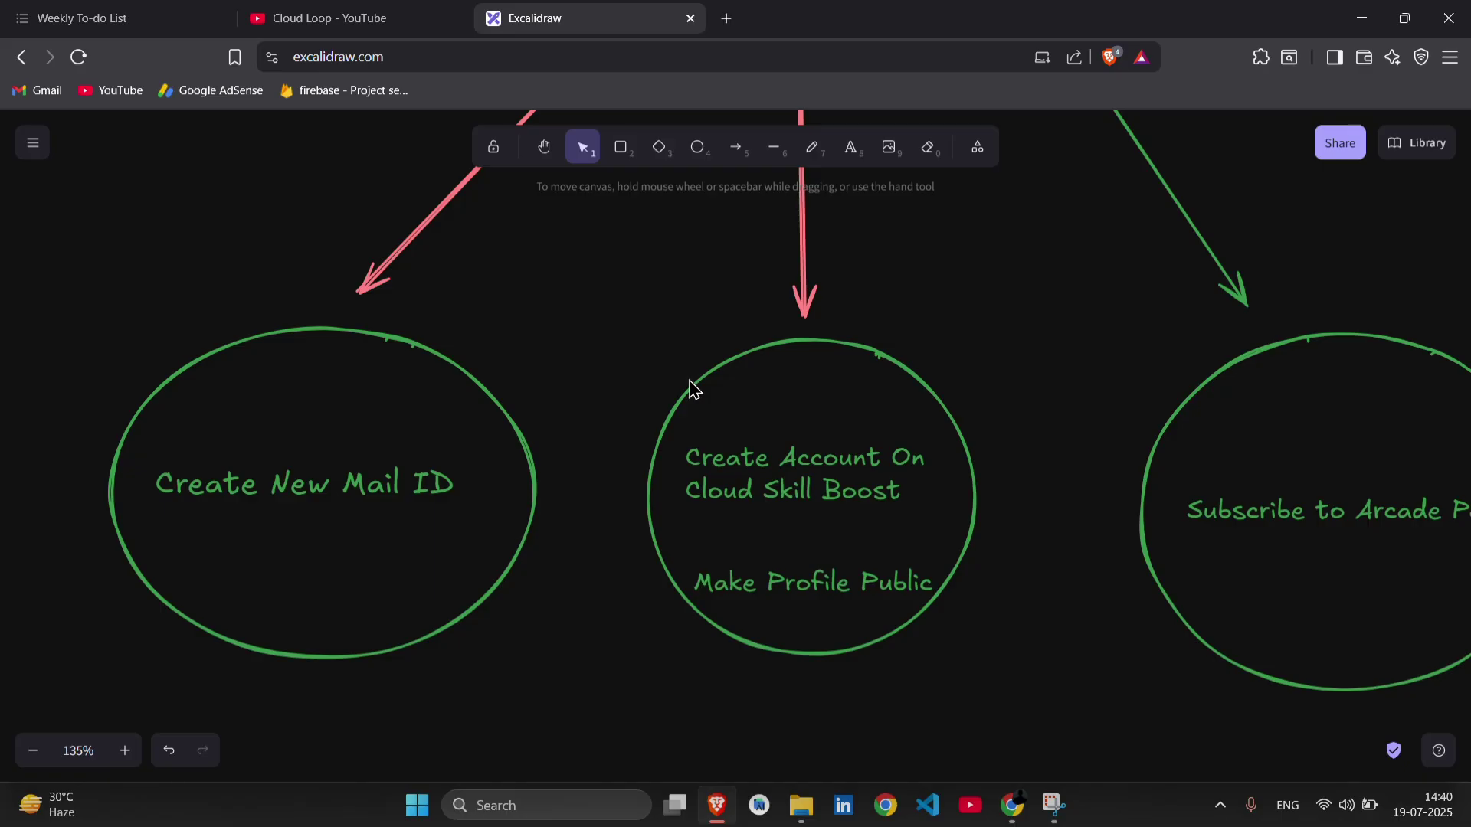
pyautogui.scroll(1, 574, 338)
pyautogui.scroll(1, 736, 321)
pyautogui.scroll(1, 1091, 368)
pyautogui.hscroll(2, 1091, 368)
pyautogui.hscroll(1, 1093, 368)
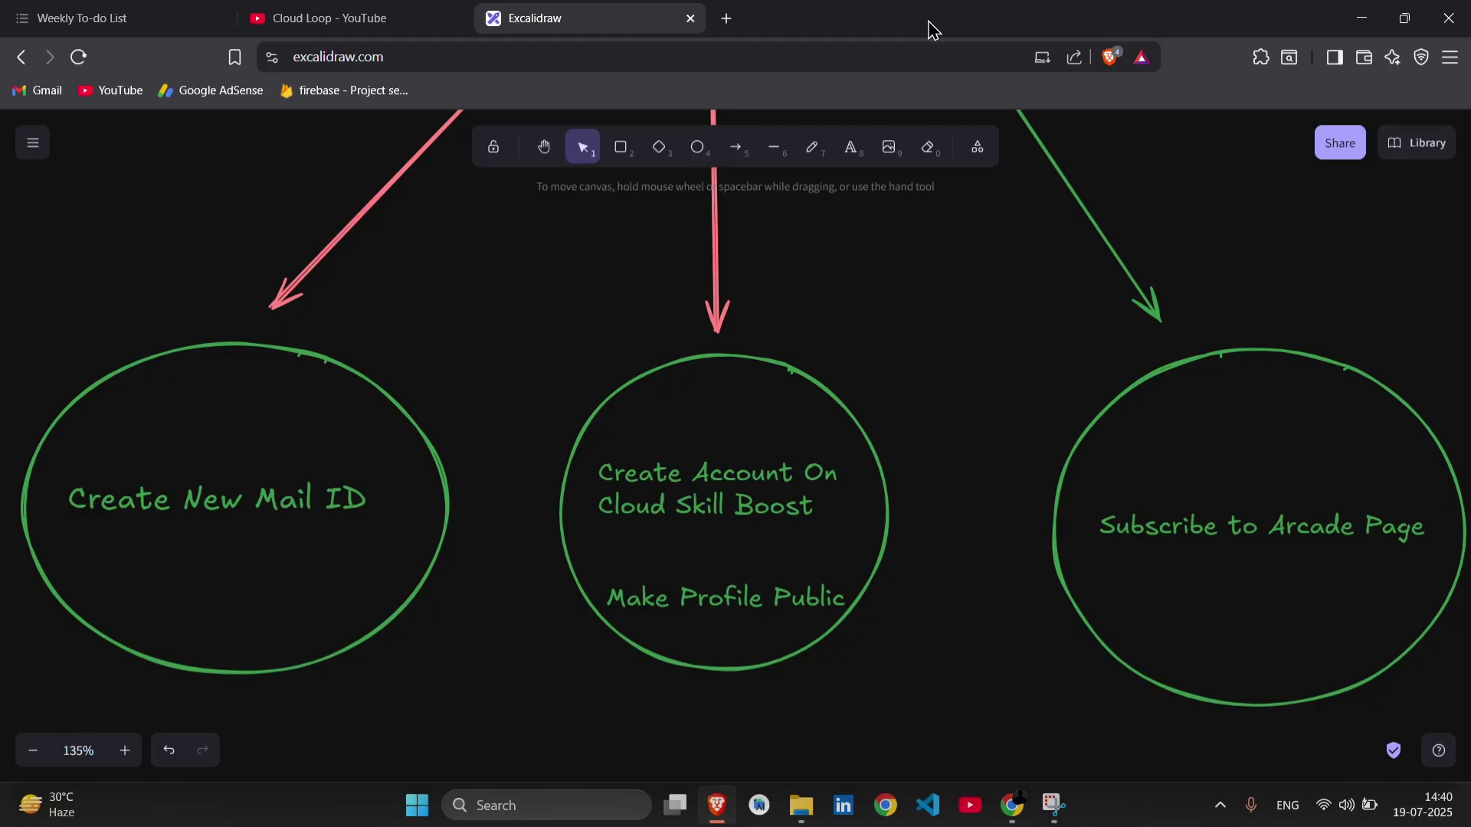
# Load cloudskillsboost.google in a new tab, then return to the flowchart drawing.
pyautogui.hotkey('ctrl', 't')
pyautogui.write('cloud')
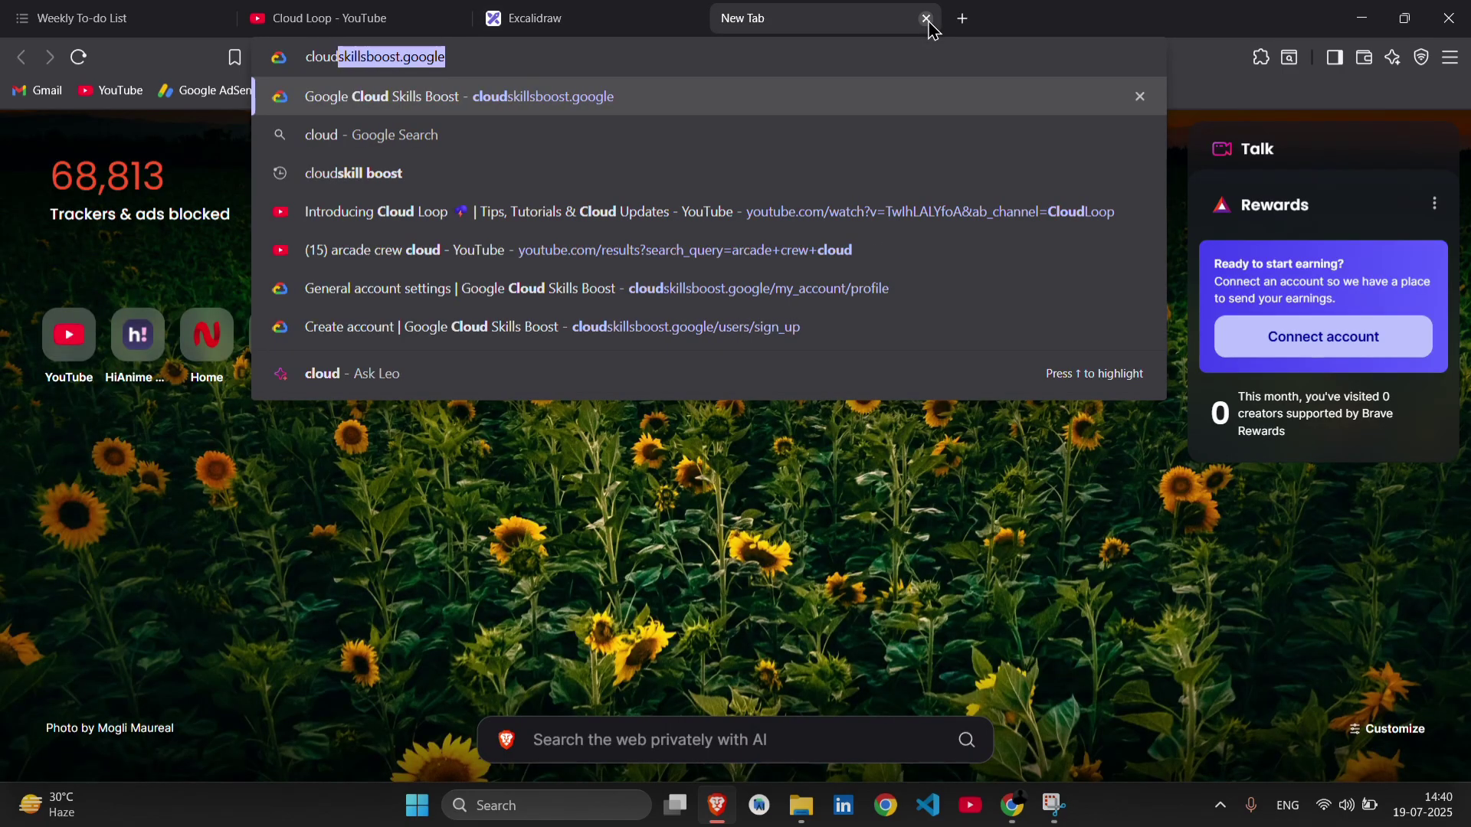
pyautogui.press('Return')
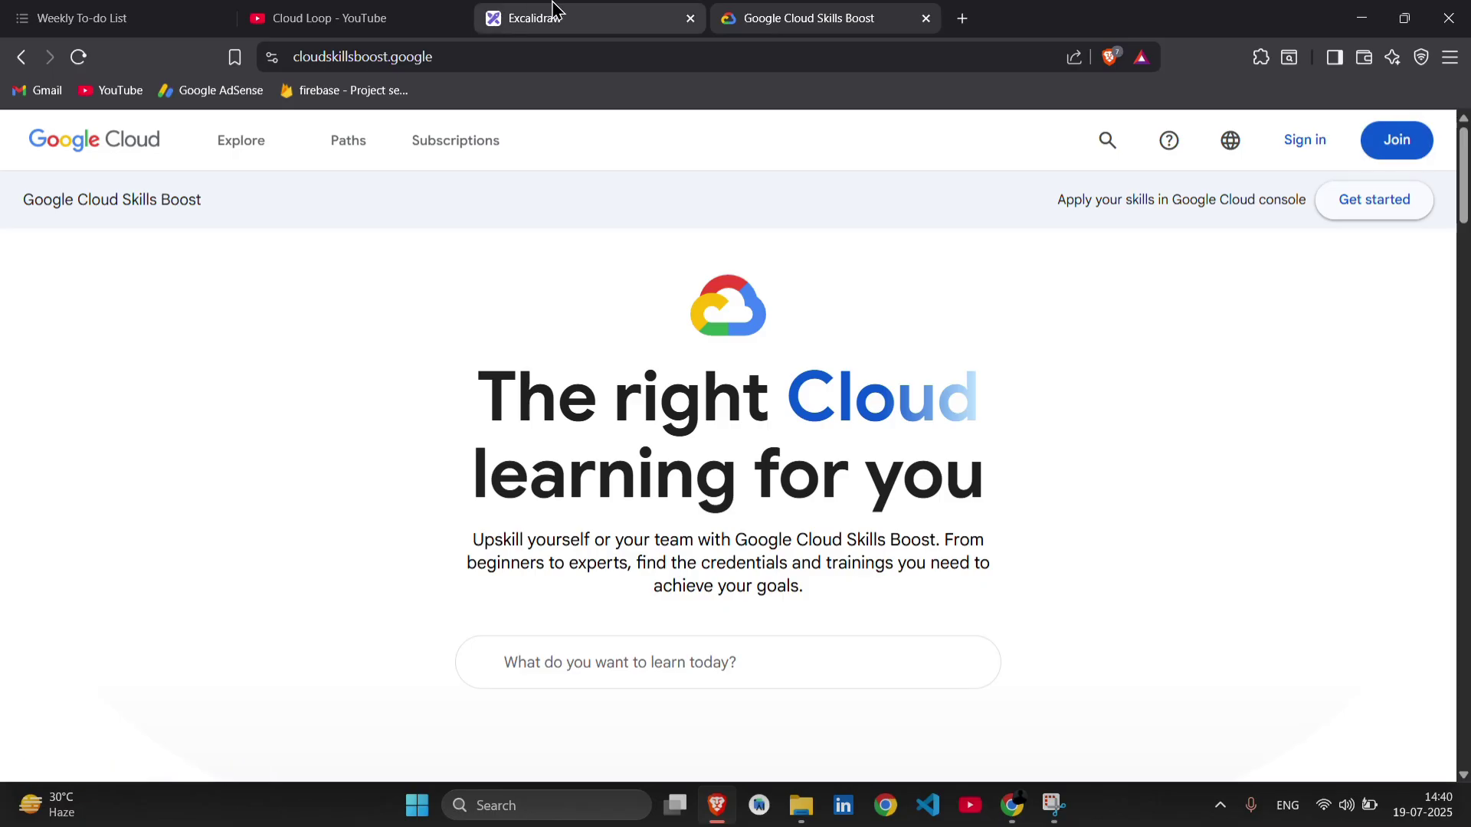
pyautogui.click(535, 17)
pyautogui.scroll(-1, 701, 551)
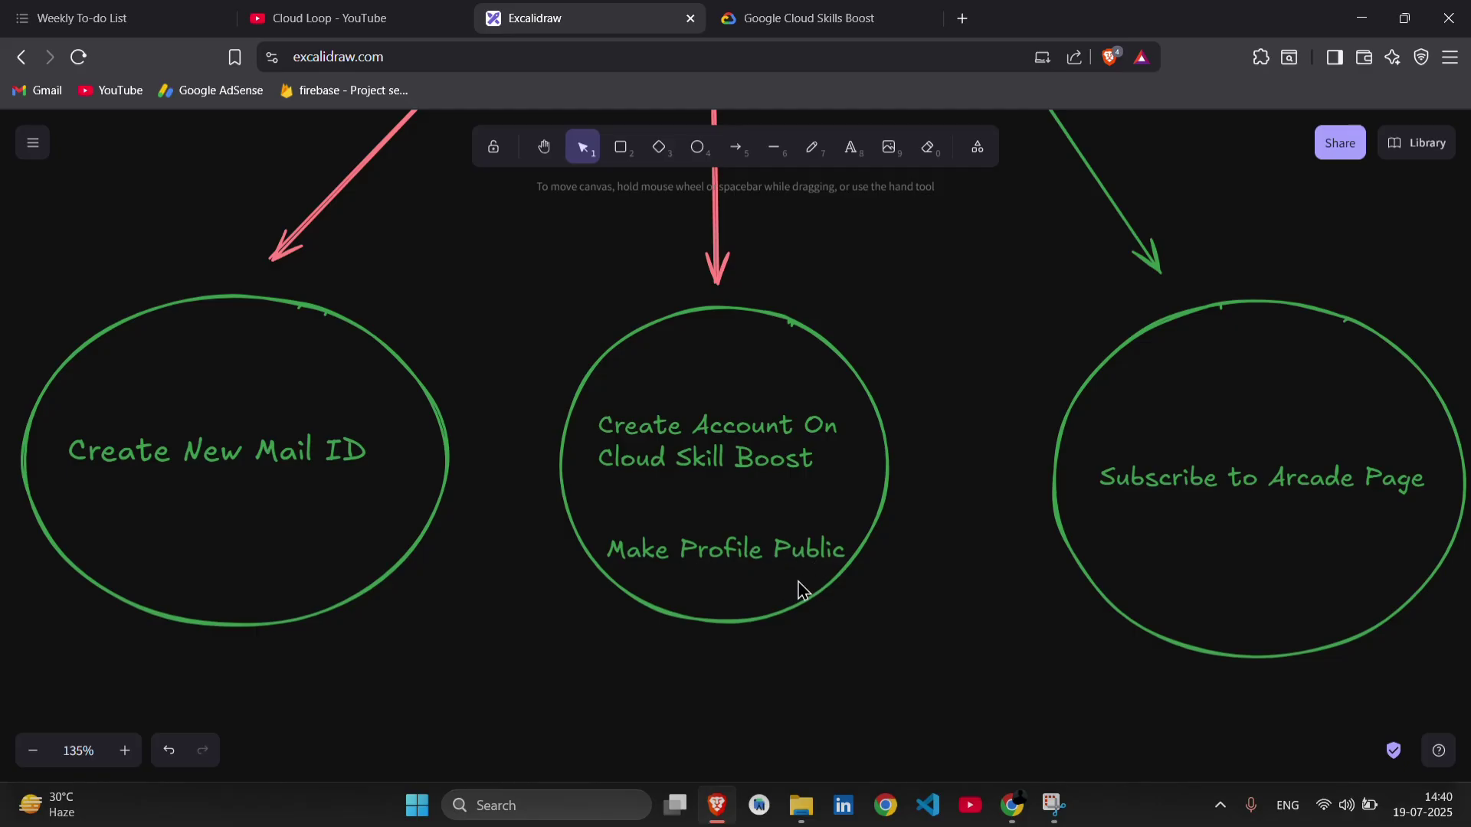
pyautogui.hscroll(5, 967, 585)
pyautogui.scroll(1, 967, 585)
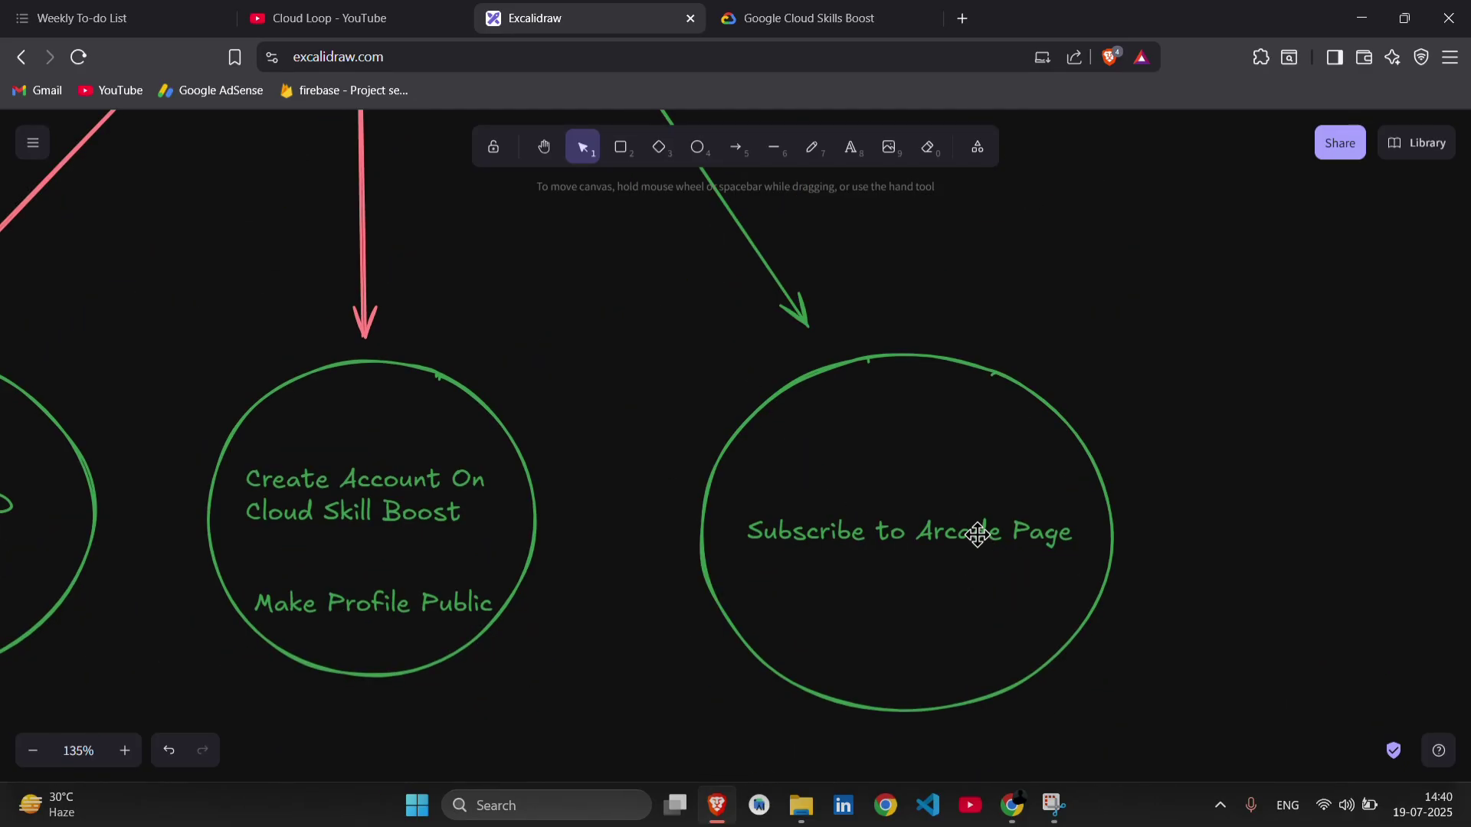
# Search Google for 'arcade', enlarge the results and open the go.cloudskillsboost.google Arcade result.
pyautogui.click(961, 18)
pyautogui.write('arcade')
pyautogui.press('Return')
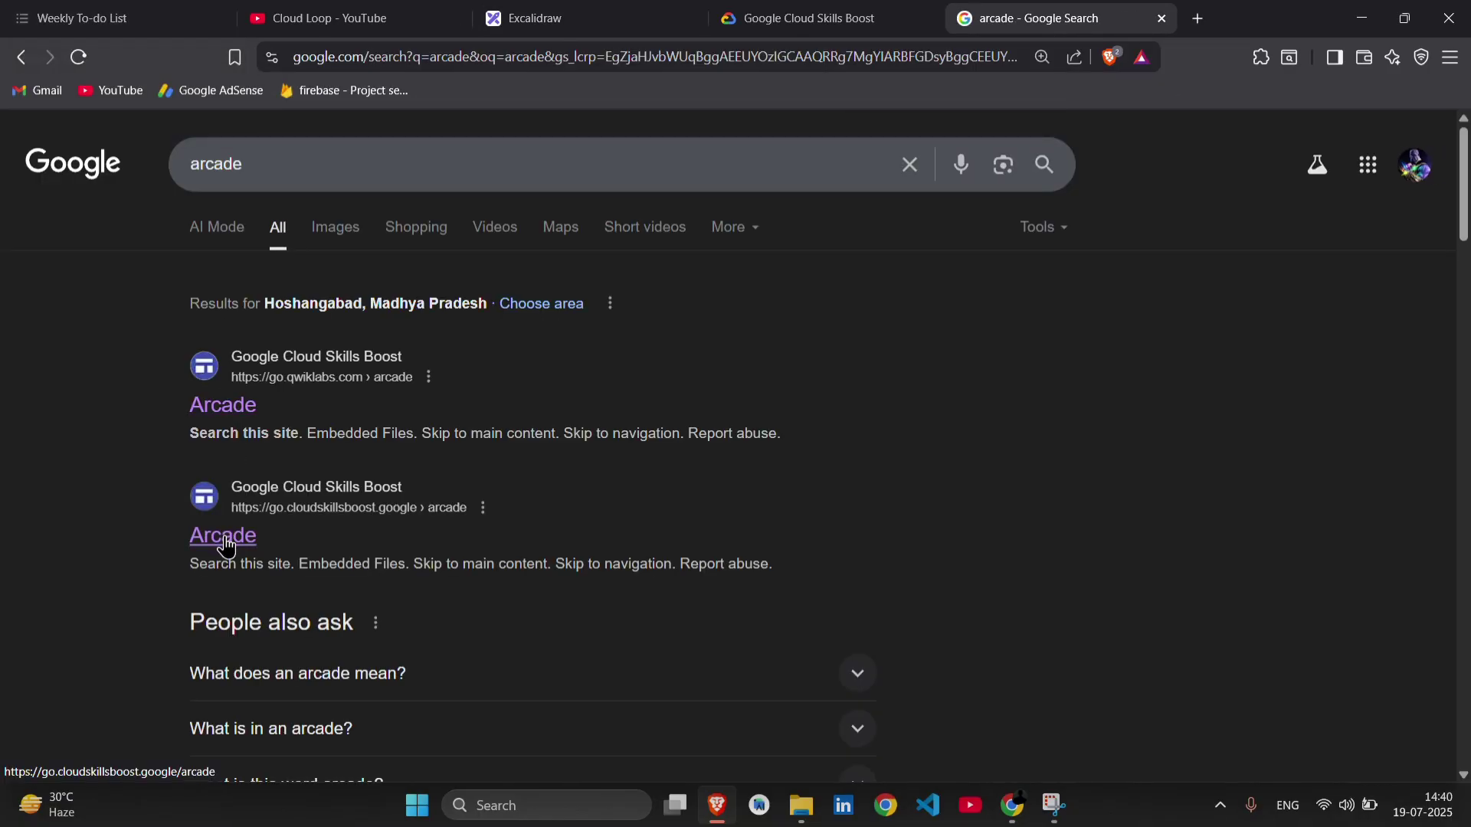
pyautogui.hotkey('ctrl', '+')
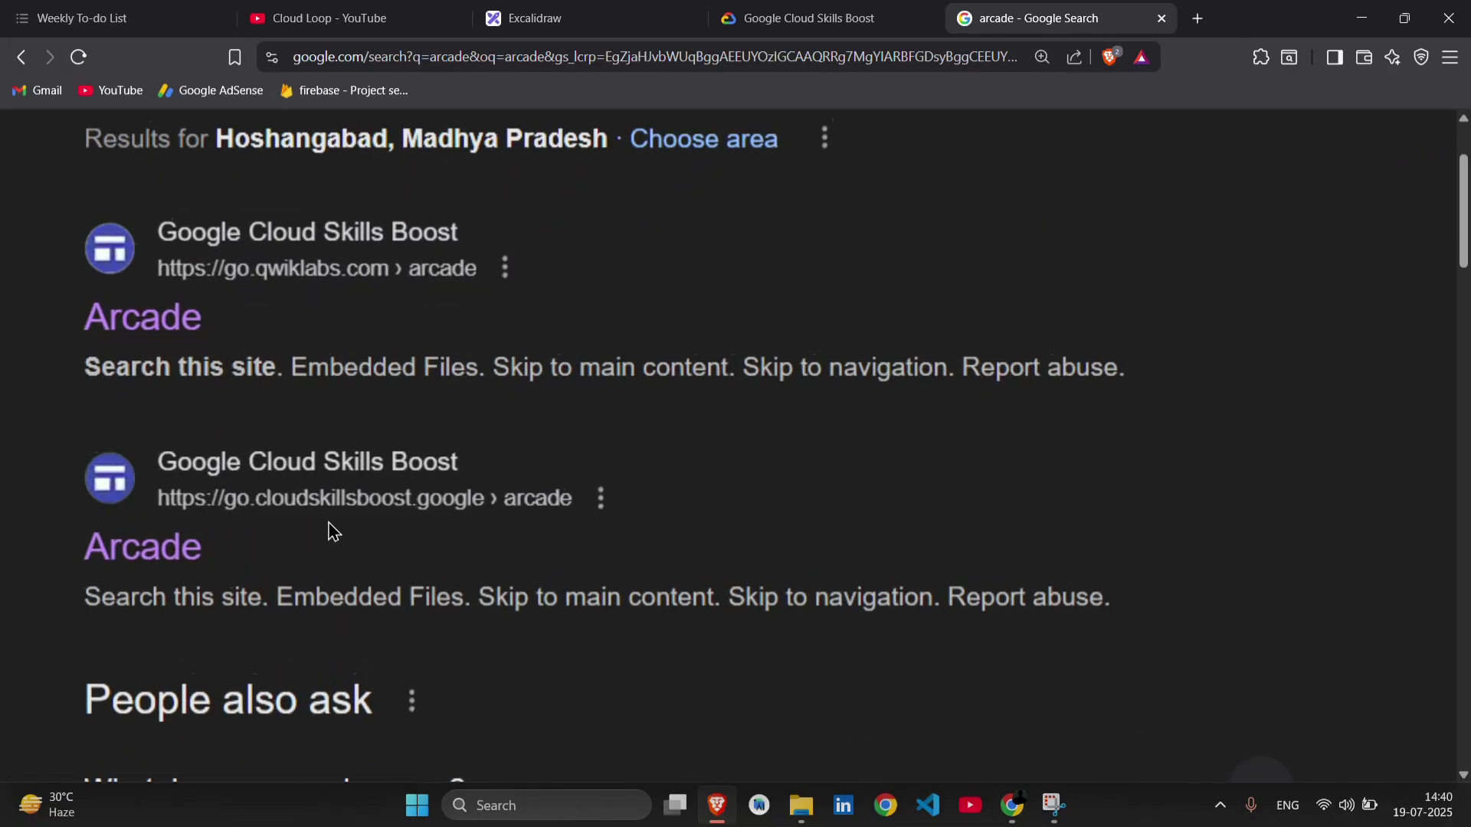
pyautogui.hotkey('ctrl', '+')
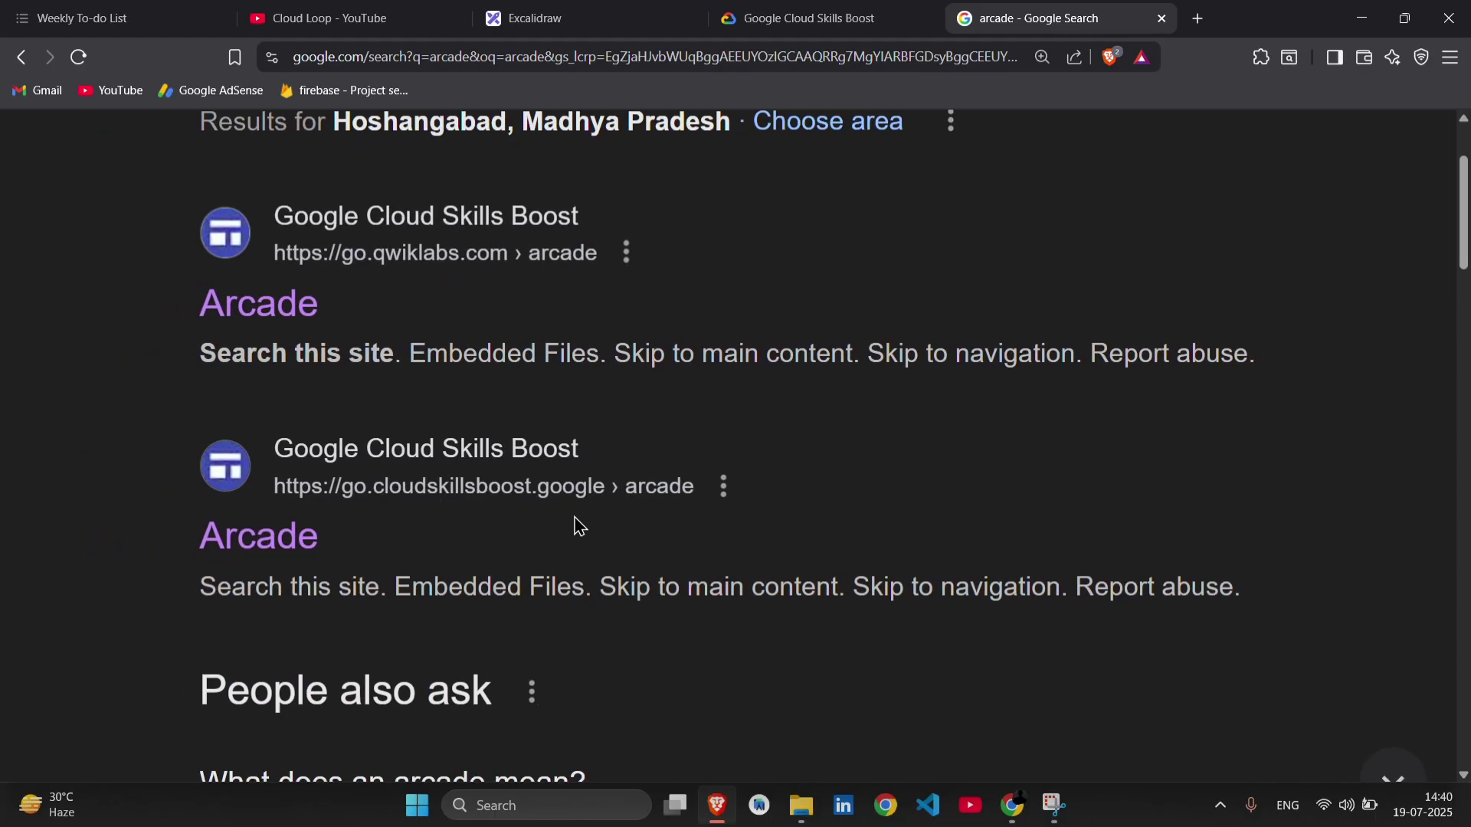
pyautogui.click(261, 540)
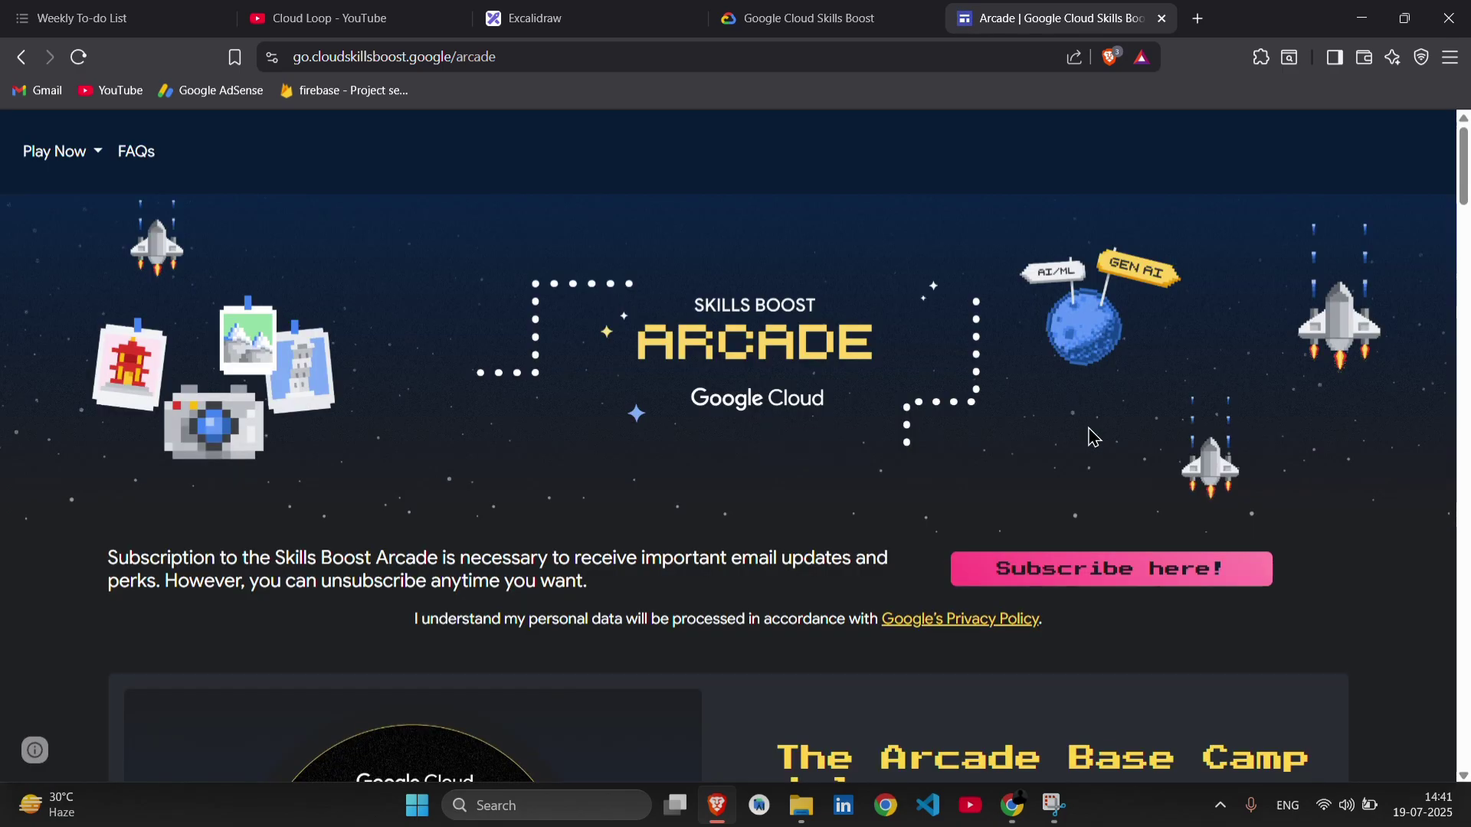
# Open the Arcade subscription form via 'Subscribe here!' and clear the partly entered email.
pyautogui.click(1108, 590)
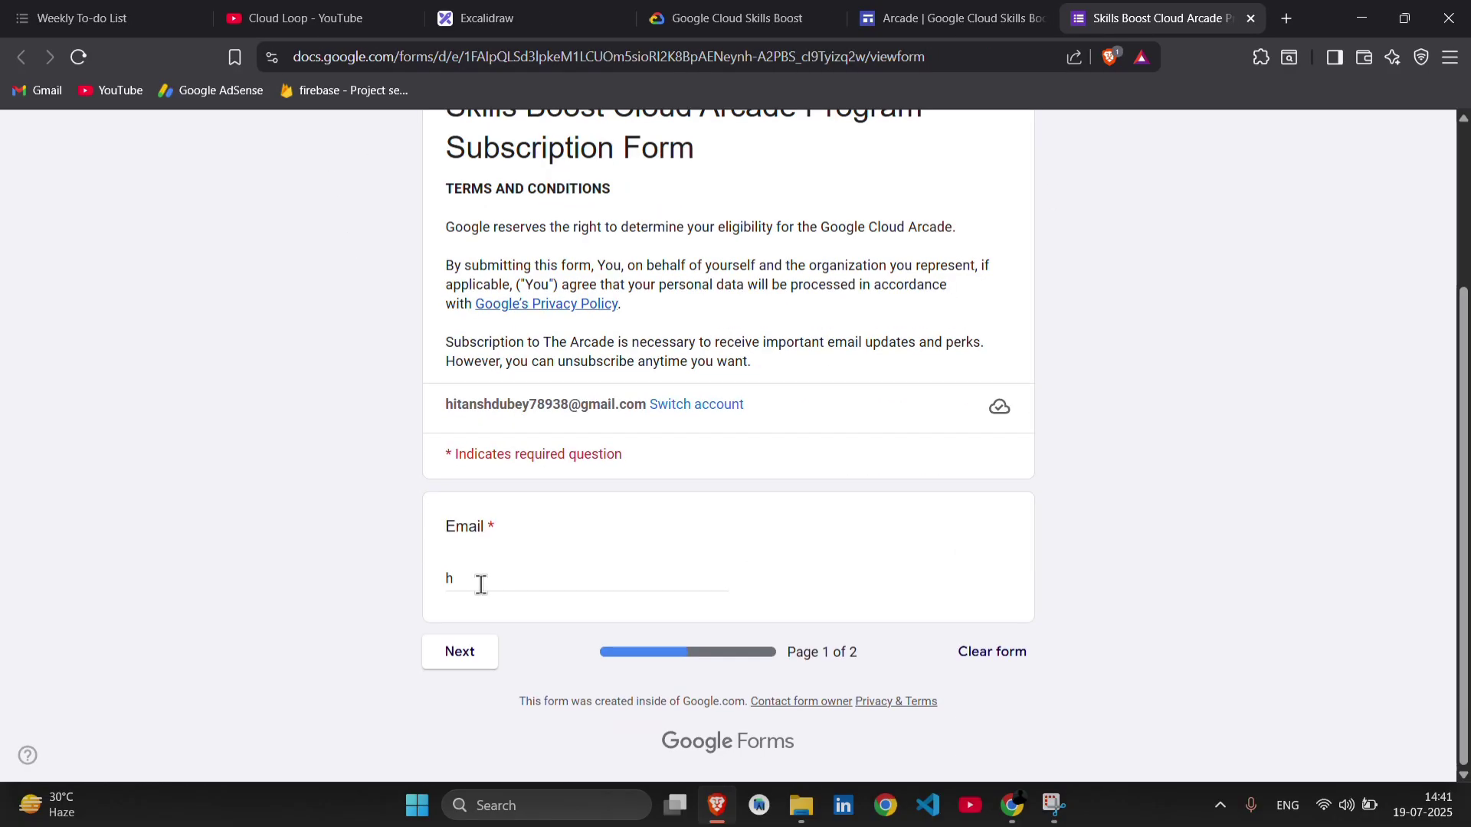
pyautogui.write('itanshdueb')
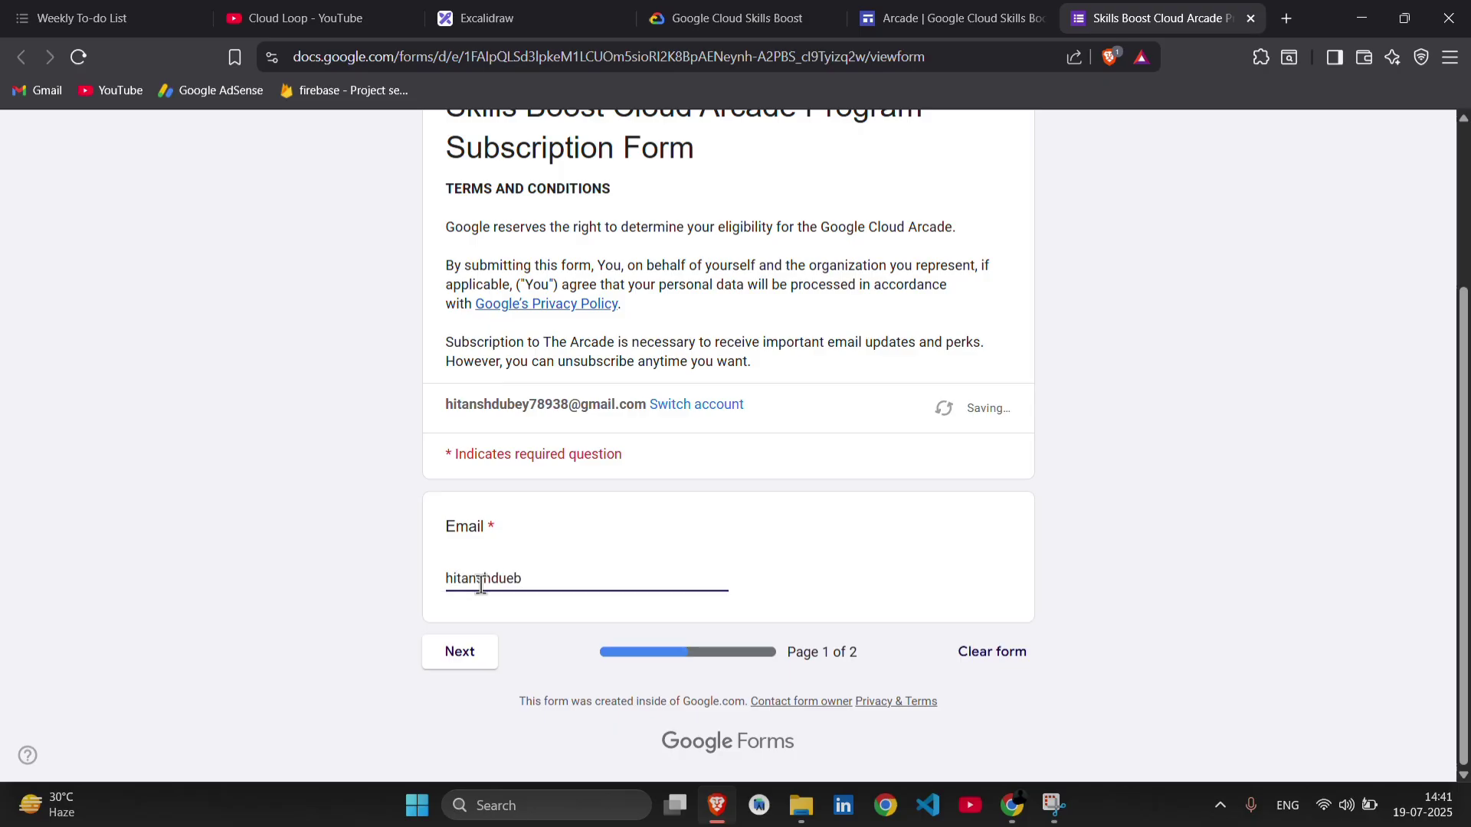
pyautogui.hotkey('ctrl', 'BackSpace')
# Switch back to the Excalidraw tab showing the whole doubts flowchart.
pyautogui.click(485, 17)
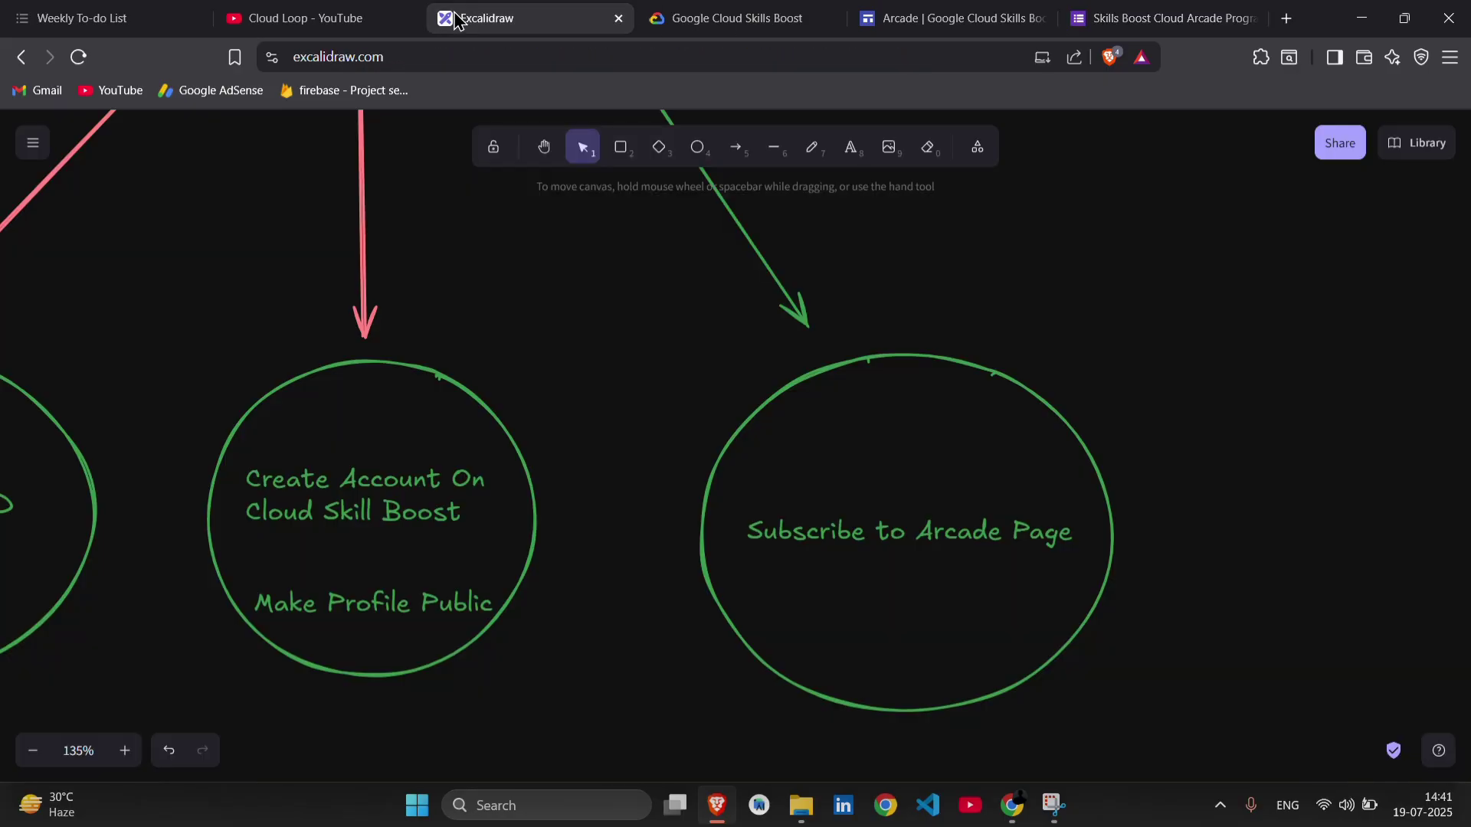
pyautogui.scroll(-3, 770, 454)
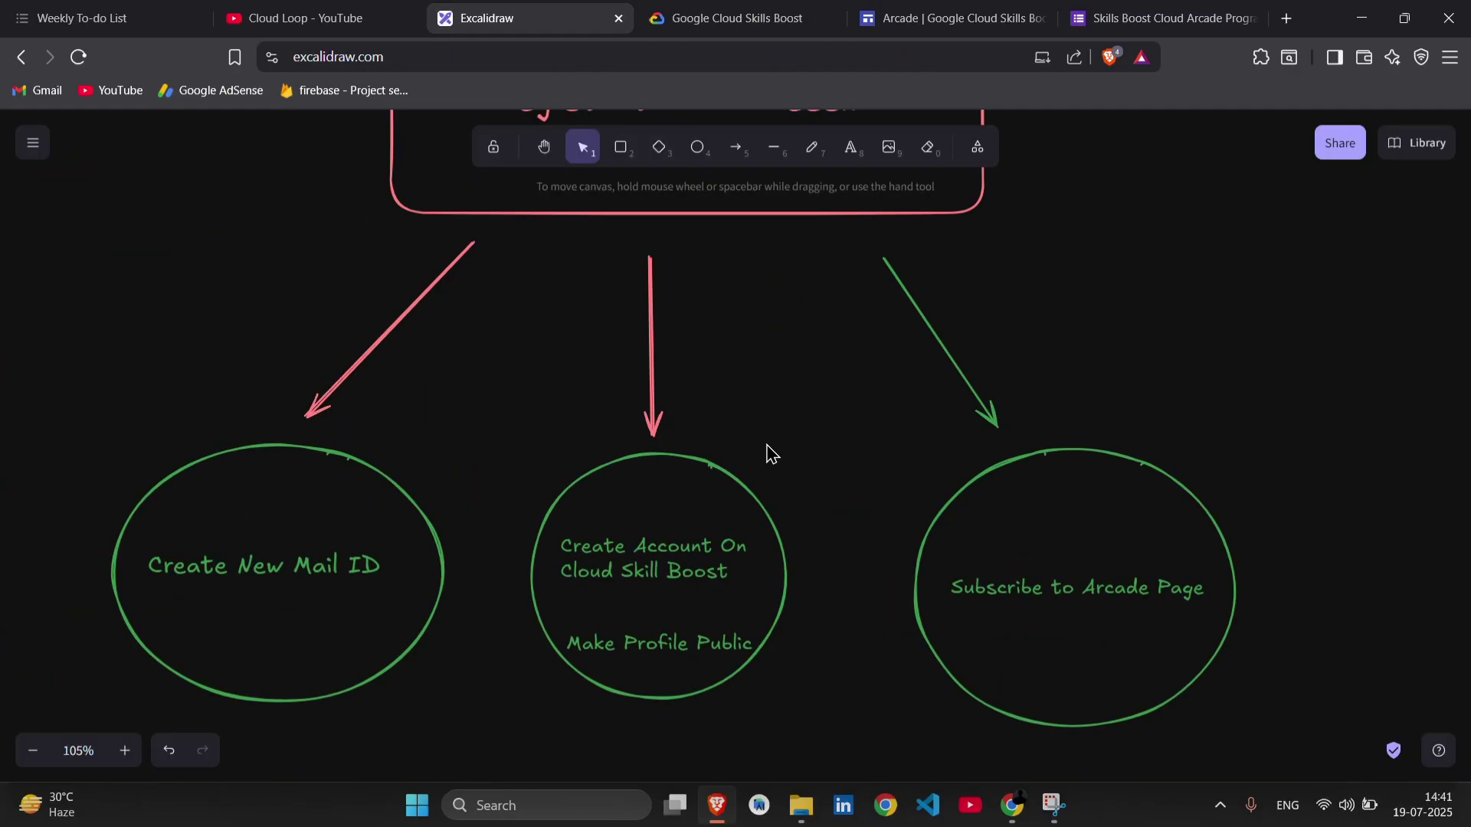
pyautogui.scroll(5, 769, 454)
pyautogui.scroll(2, 770, 454)
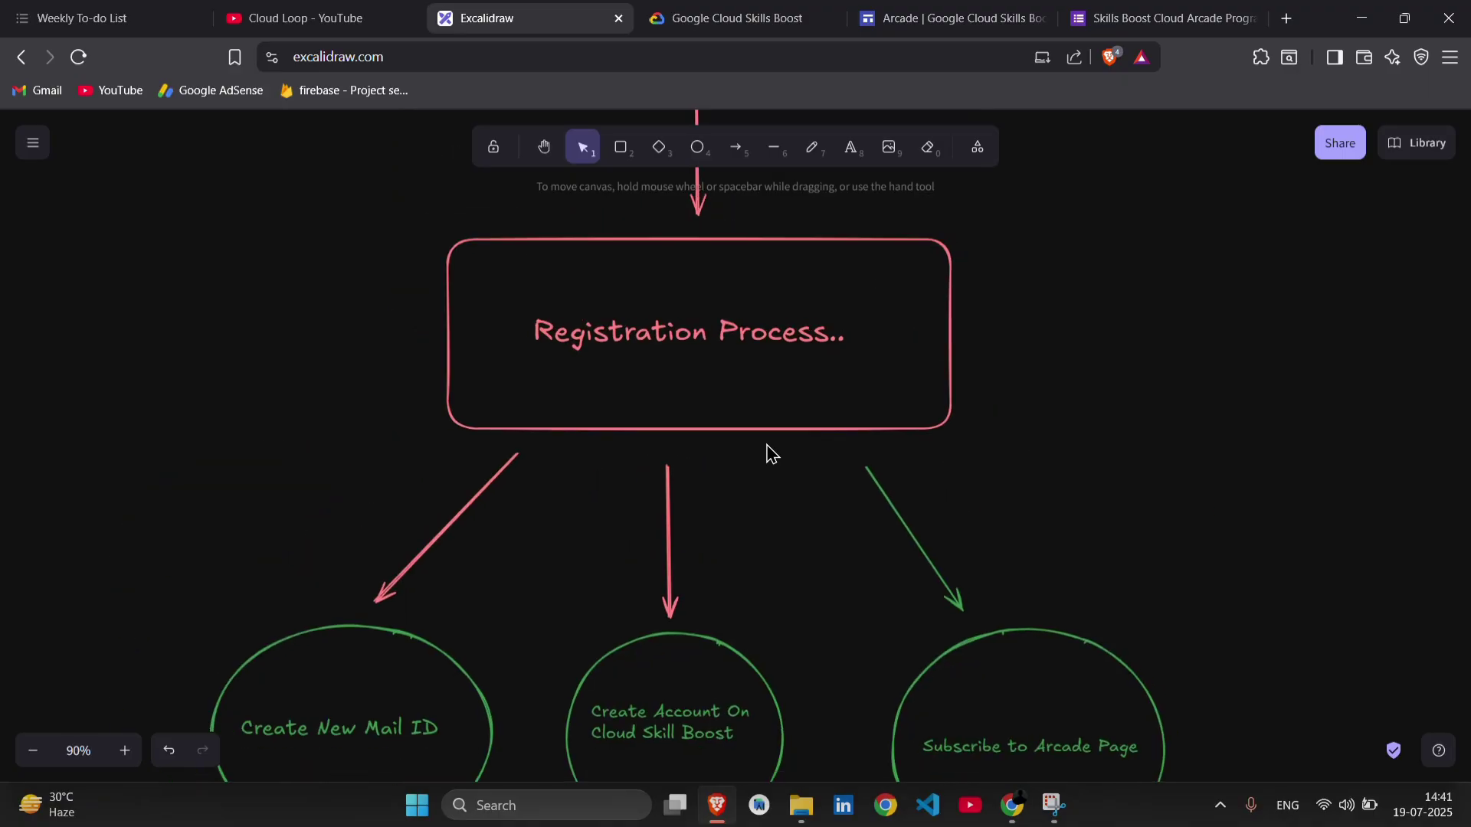
pyautogui.scroll(-2, 770, 453)
pyautogui.scroll(6, 771, 454)
pyautogui.scroll(4, 769, 454)
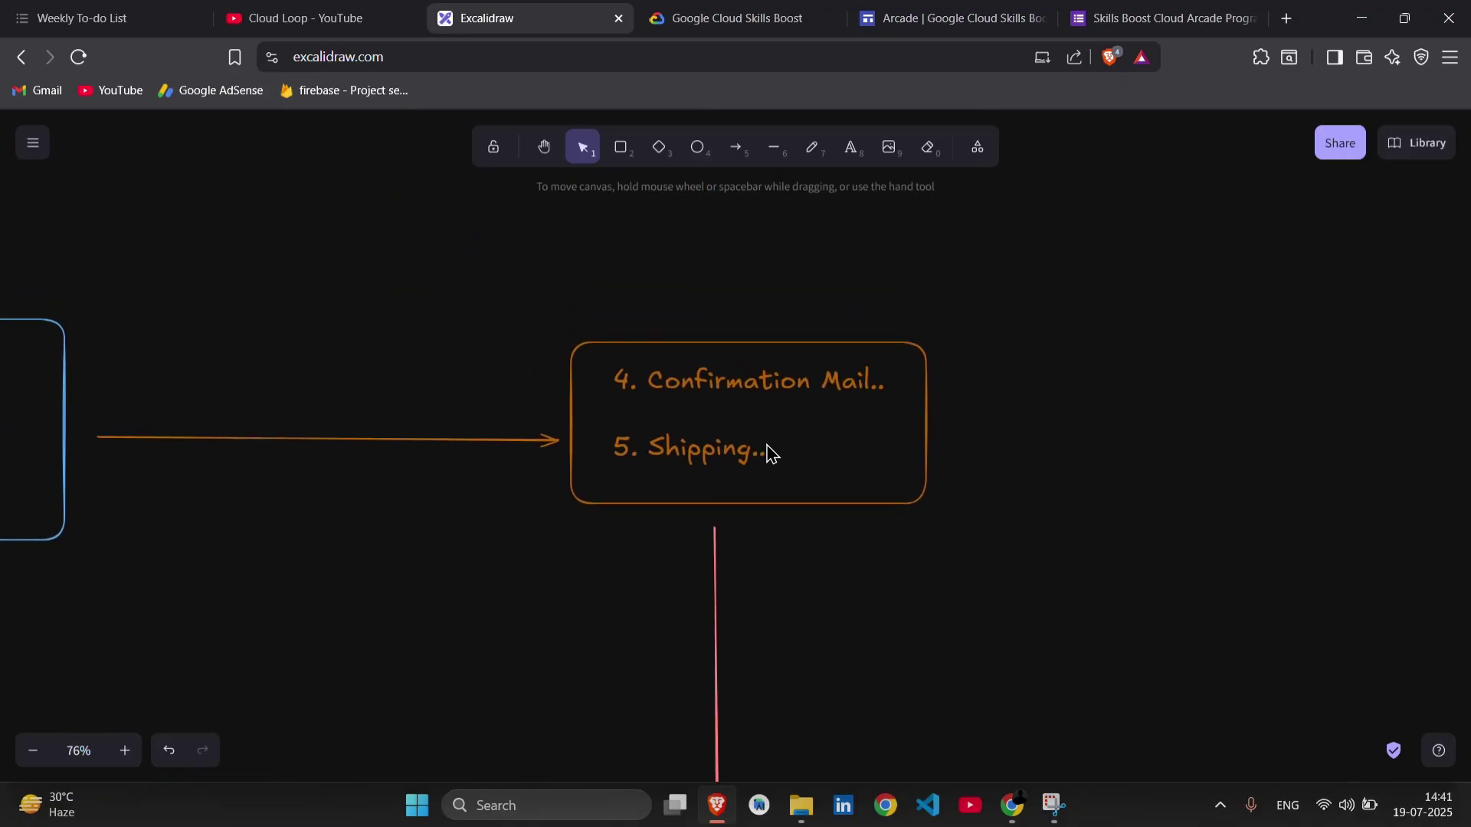
pyautogui.scroll(-4, 771, 454)
pyautogui.hscroll(-6, 770, 454)
pyautogui.scroll(3, 770, 455)
pyautogui.scroll(6, 769, 453)
pyautogui.scroll(2, 770, 454)
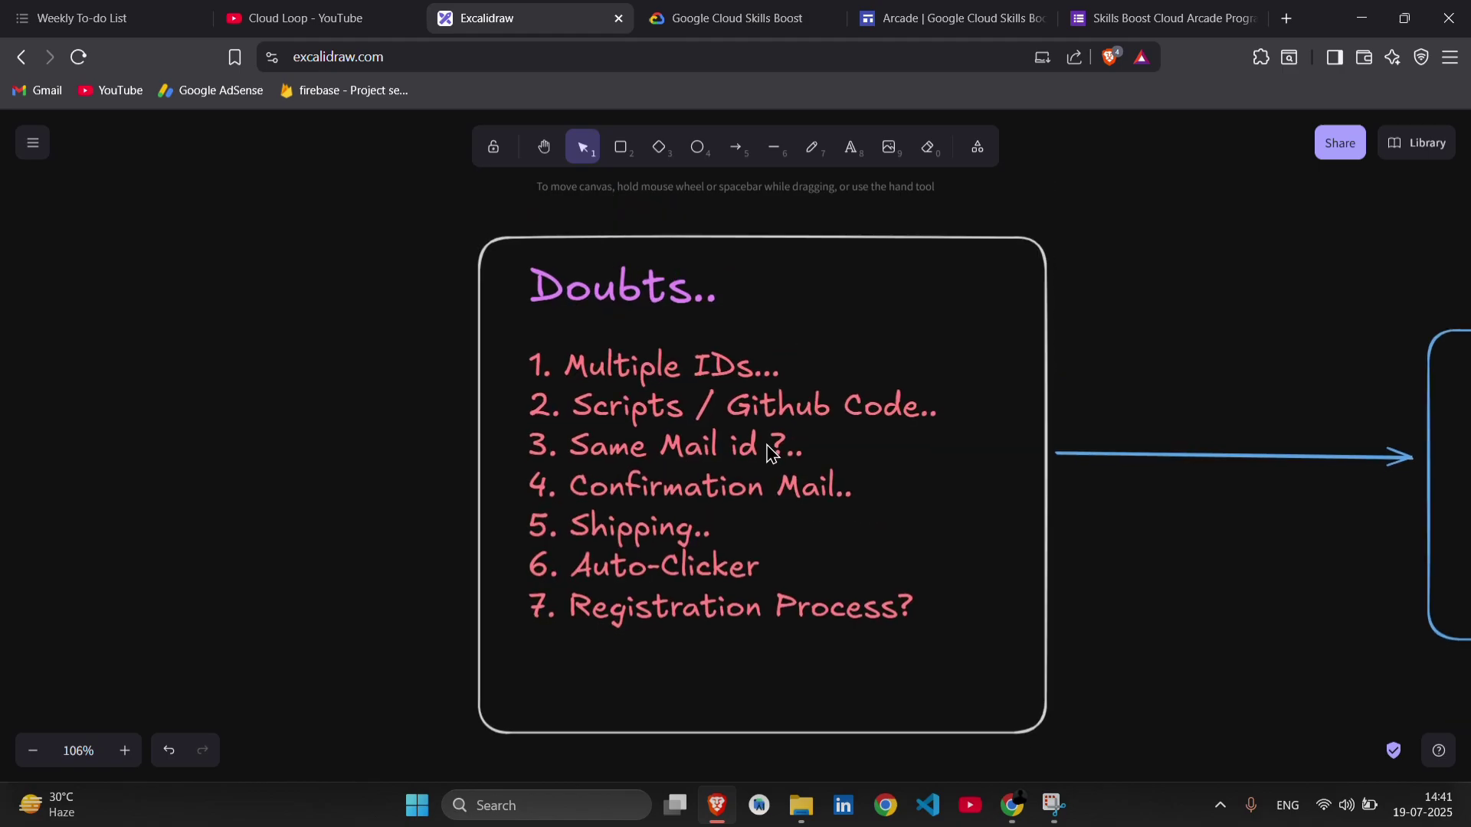
pyautogui.scroll(-4, 770, 454)
pyautogui.scroll(-5, 770, 454)
pyautogui.scroll(-2, 770, 454)
pyautogui.scroll(-1, 771, 453)
pyautogui.scroll(2, 769, 454)
pyautogui.scroll(2, 771, 453)
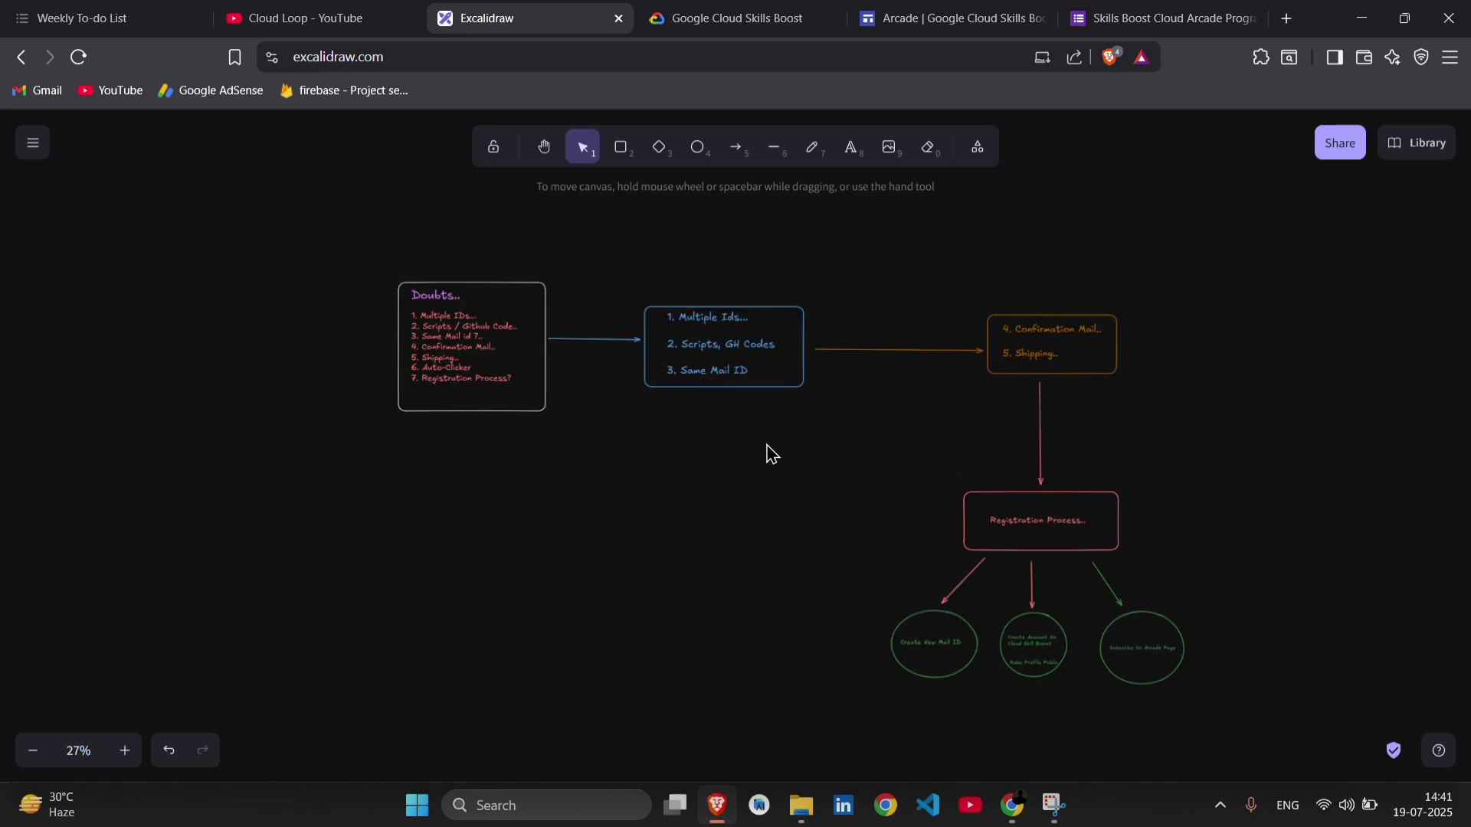
pyautogui.scroll(3, 770, 455)
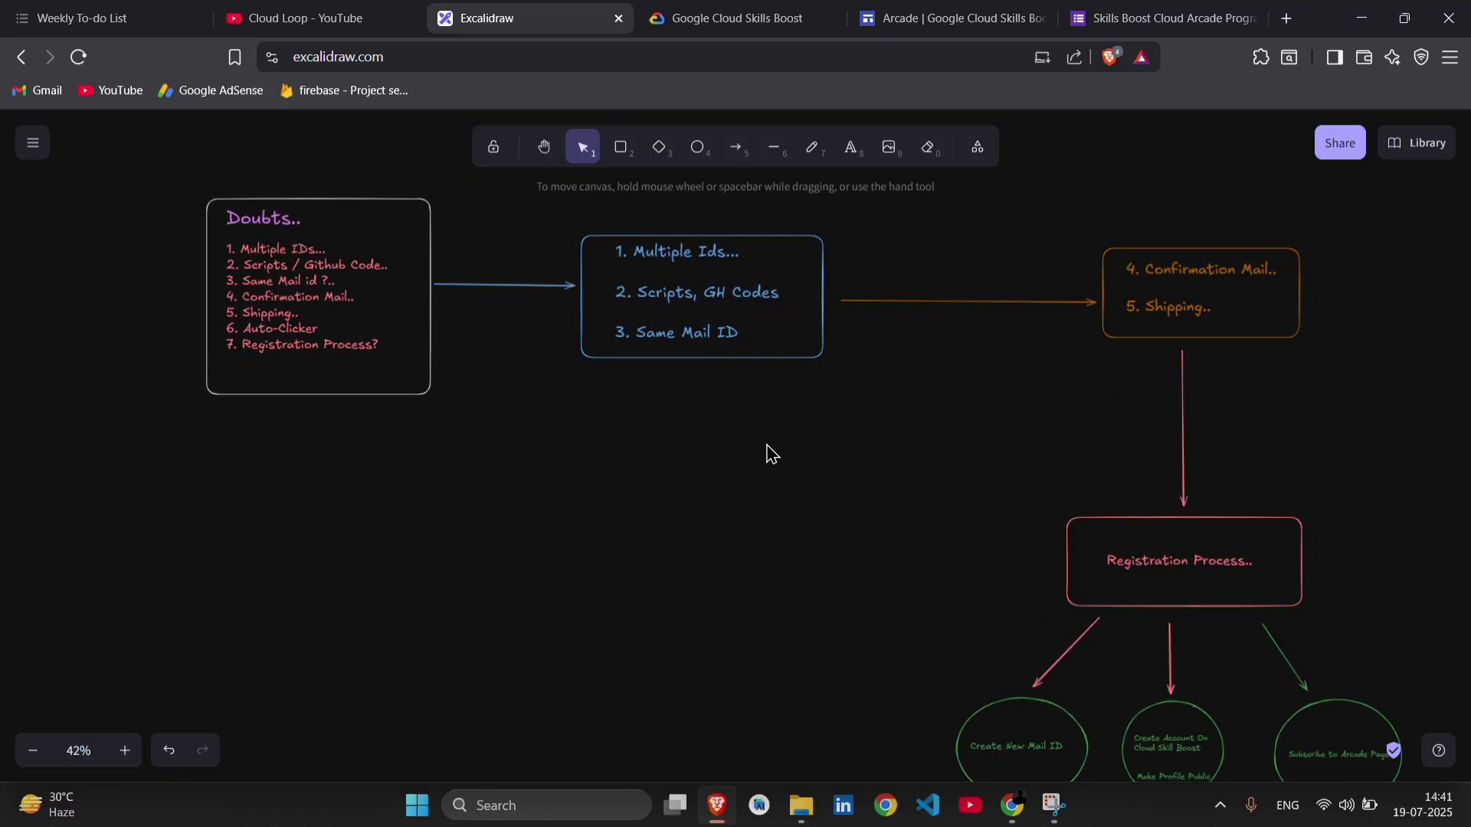
pyautogui.scroll(-2, 770, 455)
pyautogui.scroll(-1, 770, 454)
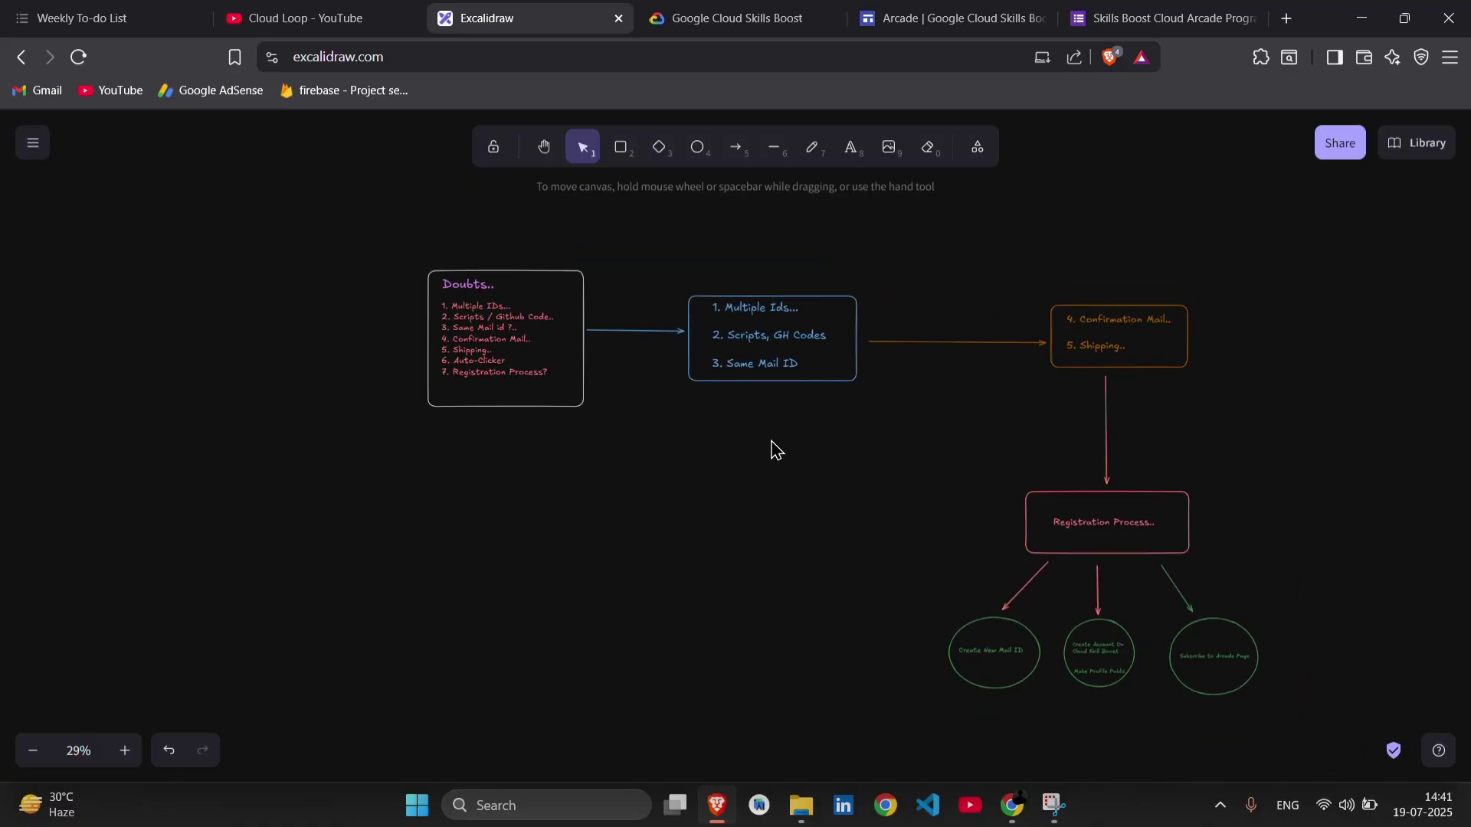